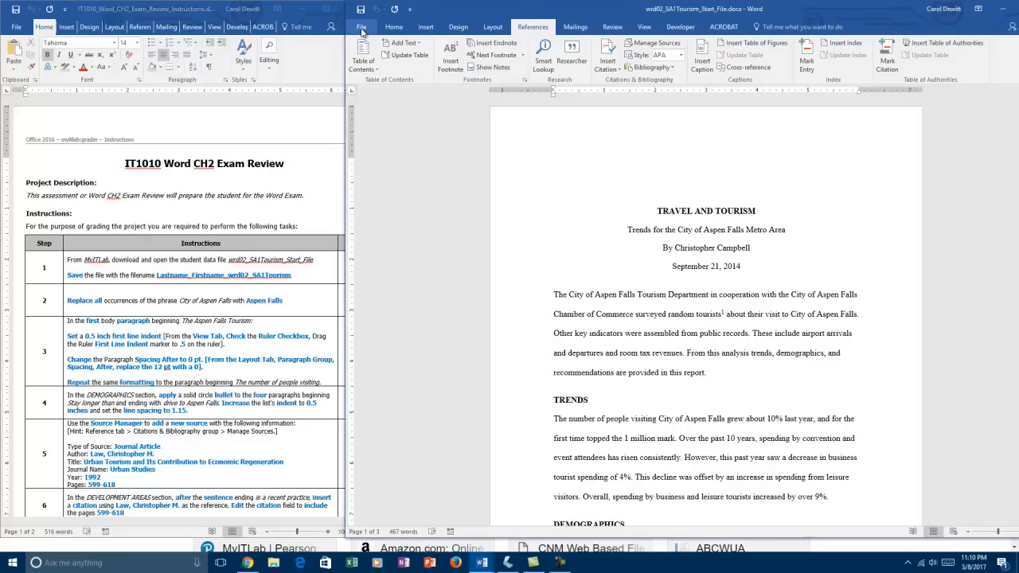
# - Begin saving a copy of the tourism document in the Exam Reviews folder under Documents > IT1010 > Word
pyautogui.click(362, 30)
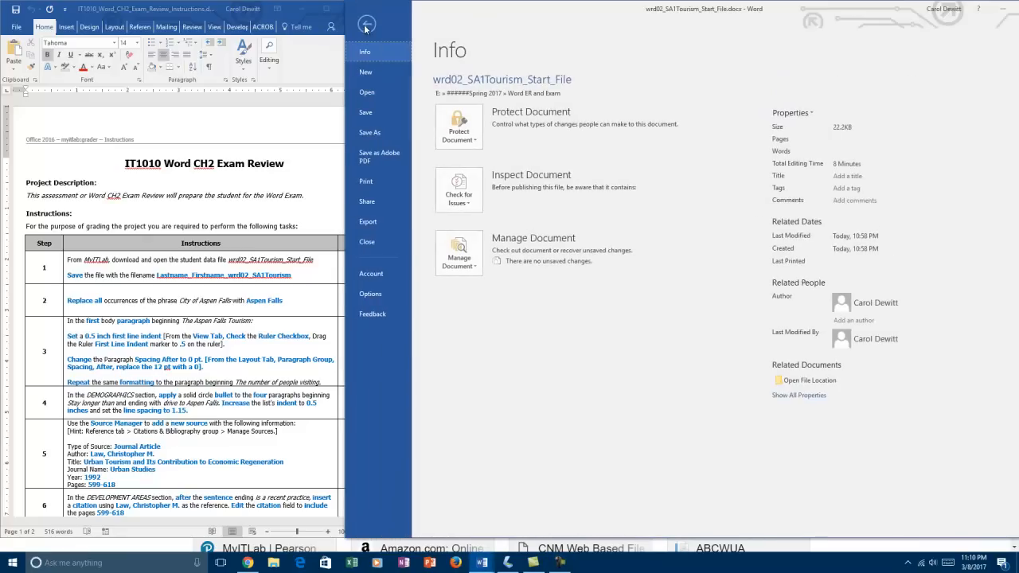
pyautogui.click(373, 134)
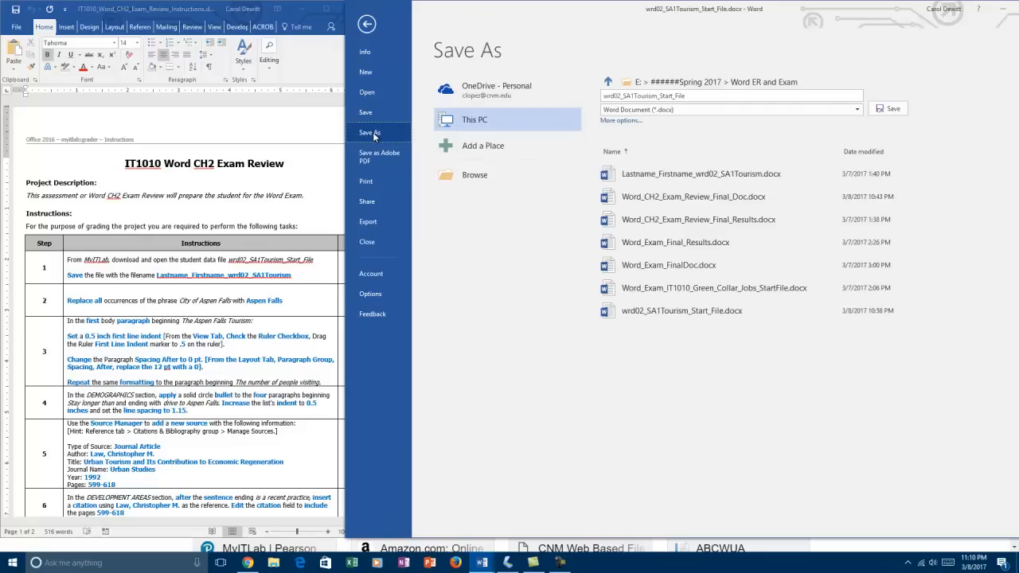
pyautogui.click(489, 128)
pyautogui.click(490, 128)
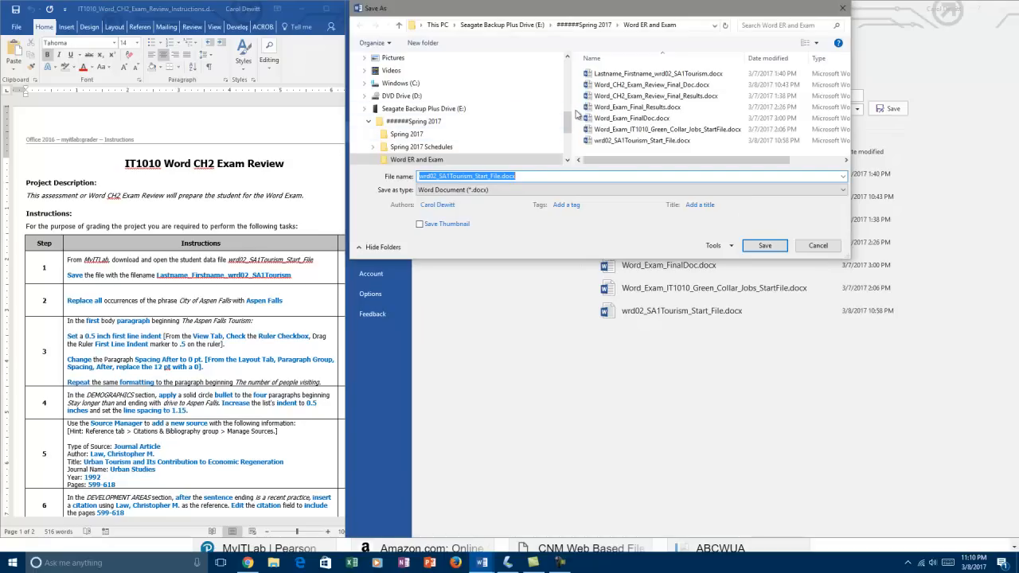
pyautogui.moveTo(567, 121)
pyautogui.mouseDown()
pyautogui.moveTo(567, 140)
pyautogui.moveTo(567, 107)
pyautogui.mouseUp()
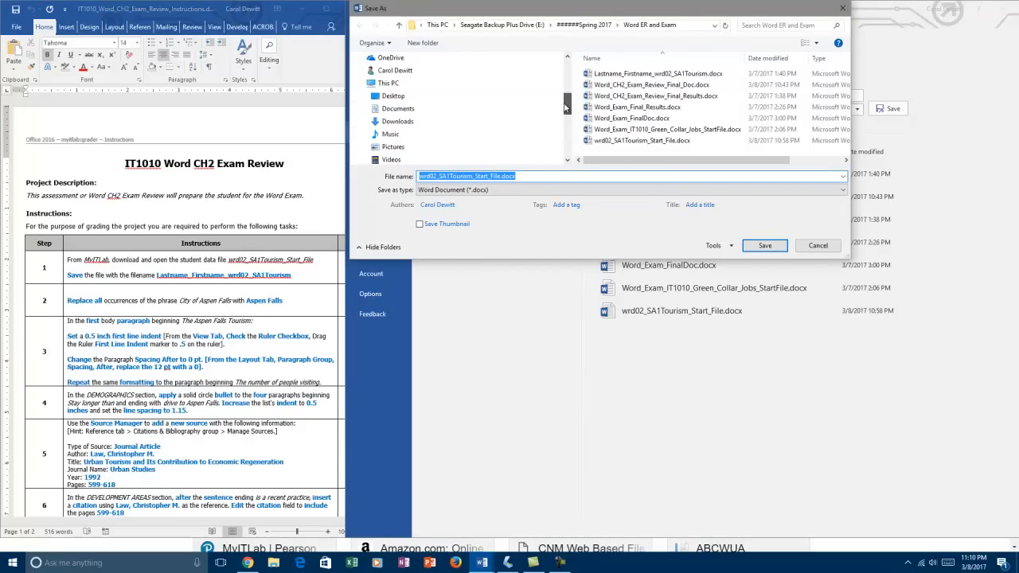
pyautogui.click(392, 108)
pyautogui.doubleClick(612, 98)
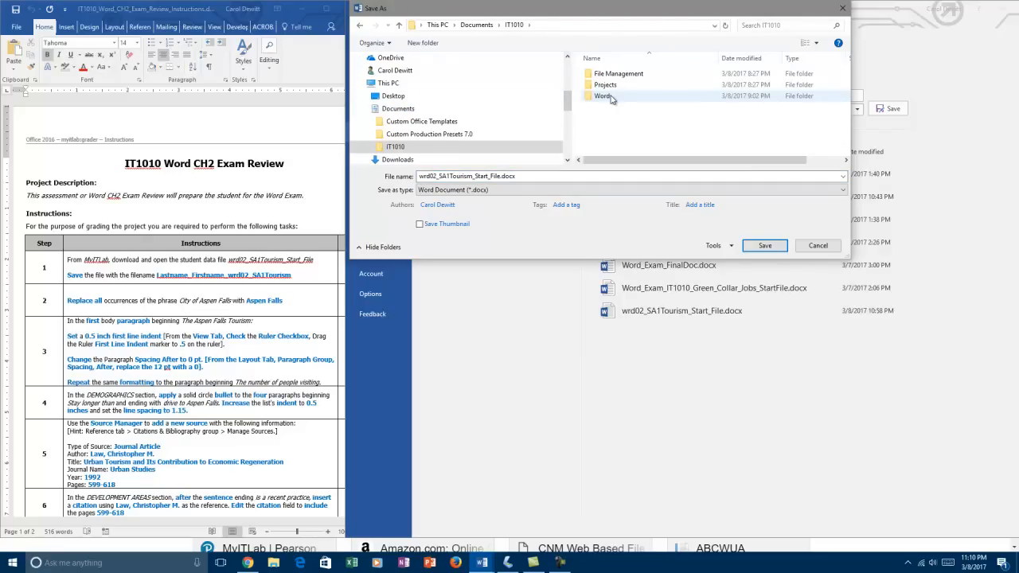
pyautogui.doubleClick(601, 97)
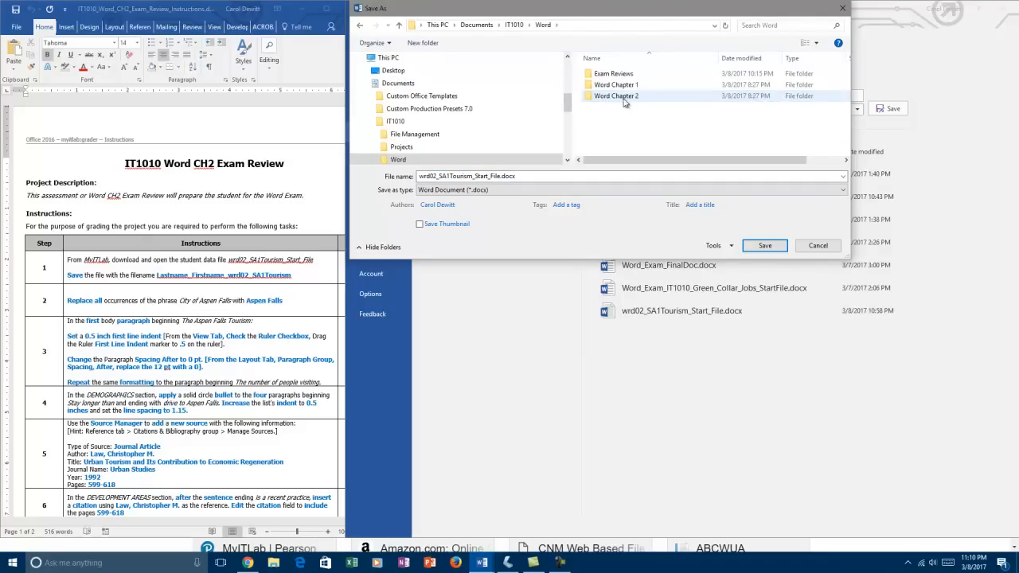
pyautogui.doubleClick(620, 76)
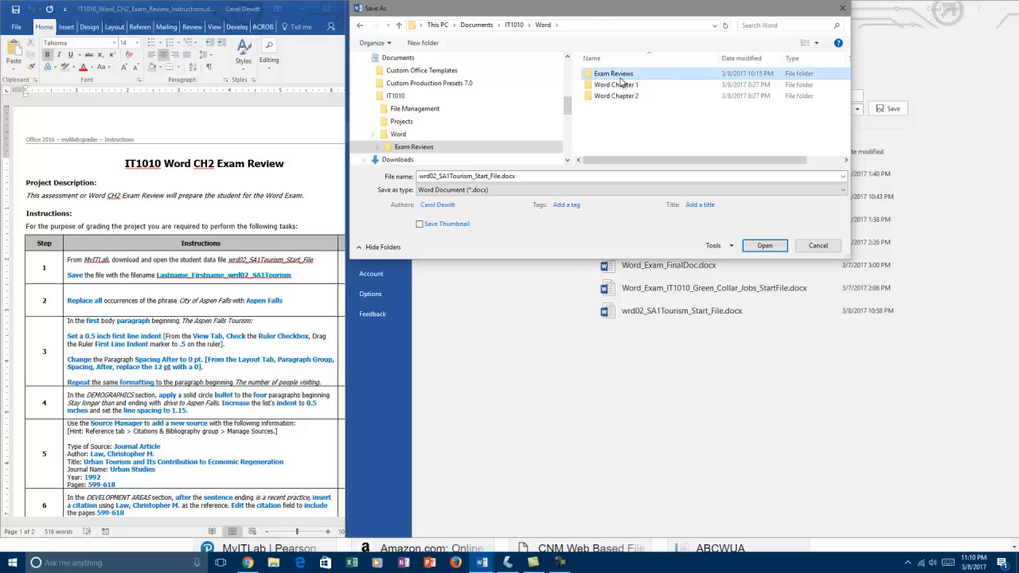
# - Name the copy Lastname_Firstname_wrd02_SA1Tourism and save it as a Word document
pyautogui.click(540, 176)
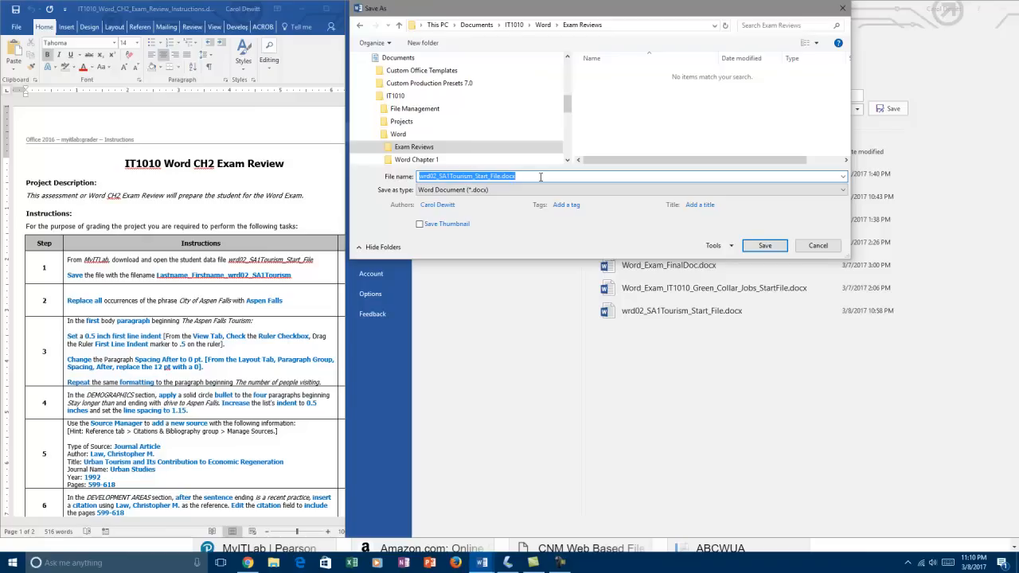
pyautogui.write('Lastname_Firstname_')
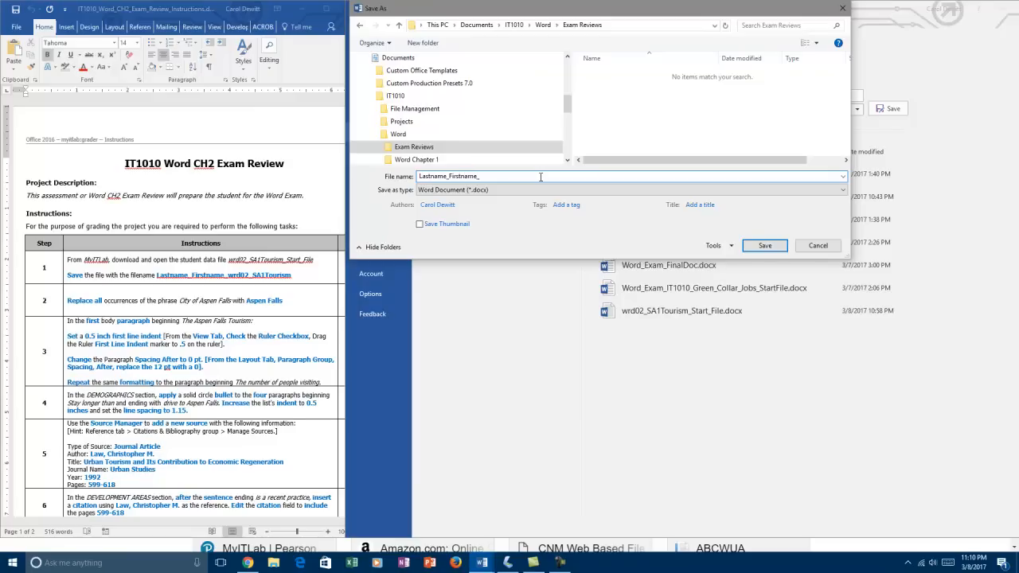
pyautogui.write('wrd02_SA1Tourism')
pyautogui.click(778, 246)
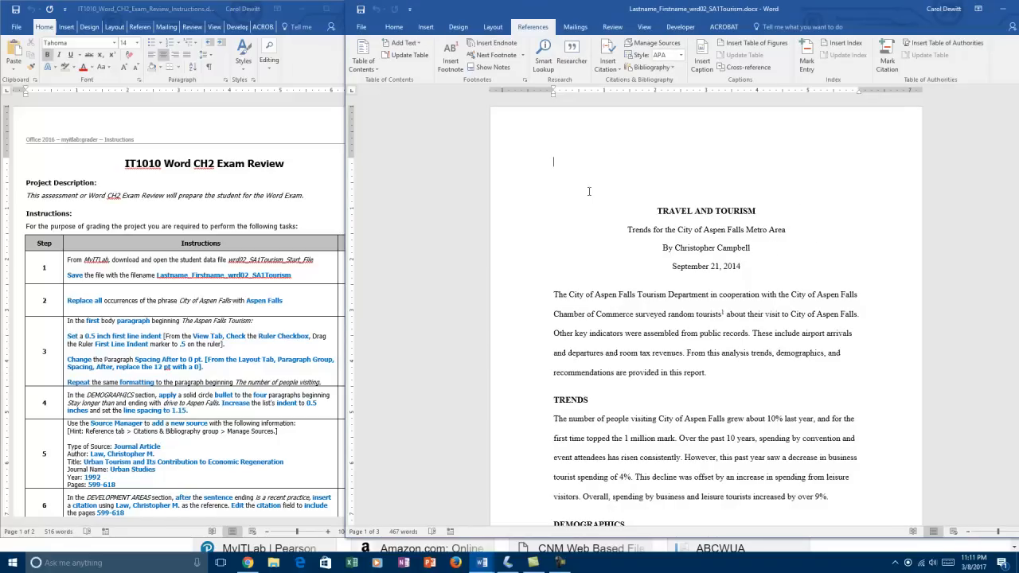
# - Replace all occurrences of "City of Aspen Falls" with "Aspen Falls" in the document
pyautogui.click(398, 29)
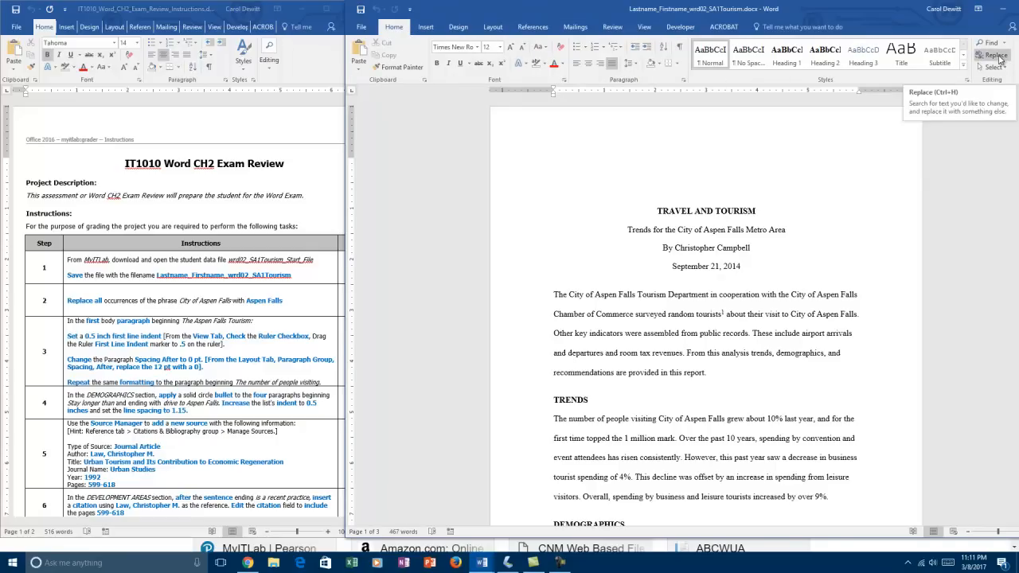
pyautogui.click(997, 55)
pyautogui.click(662, 241)
pyautogui.moveTo(662, 241); pyautogui.dragTo(606, 244)
pyautogui.write('City of As')
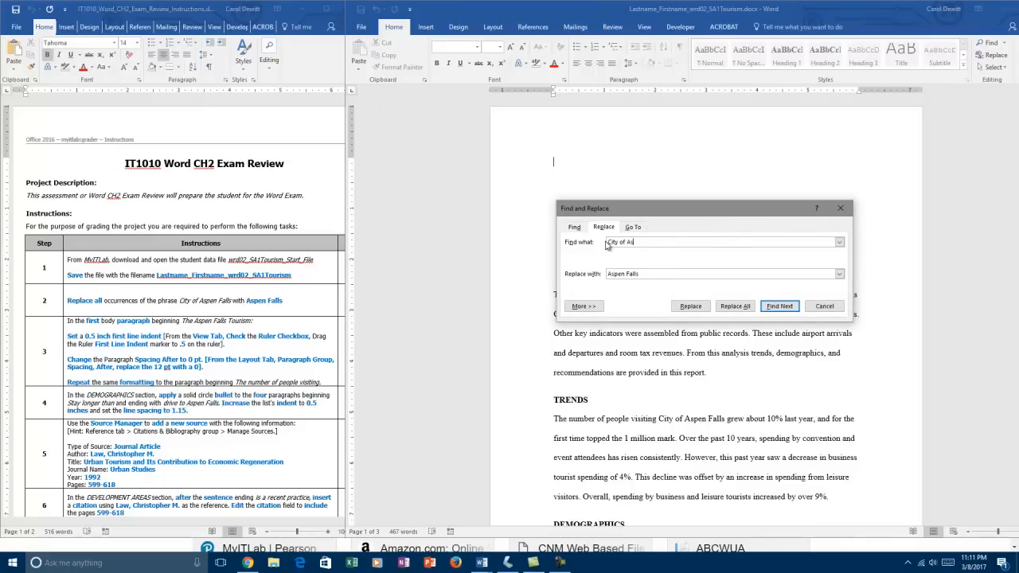
pyautogui.write('pen Falls')
pyautogui.press('Tab')
pyautogui.write('Aspen Falls')
pyautogui.click(736, 306)
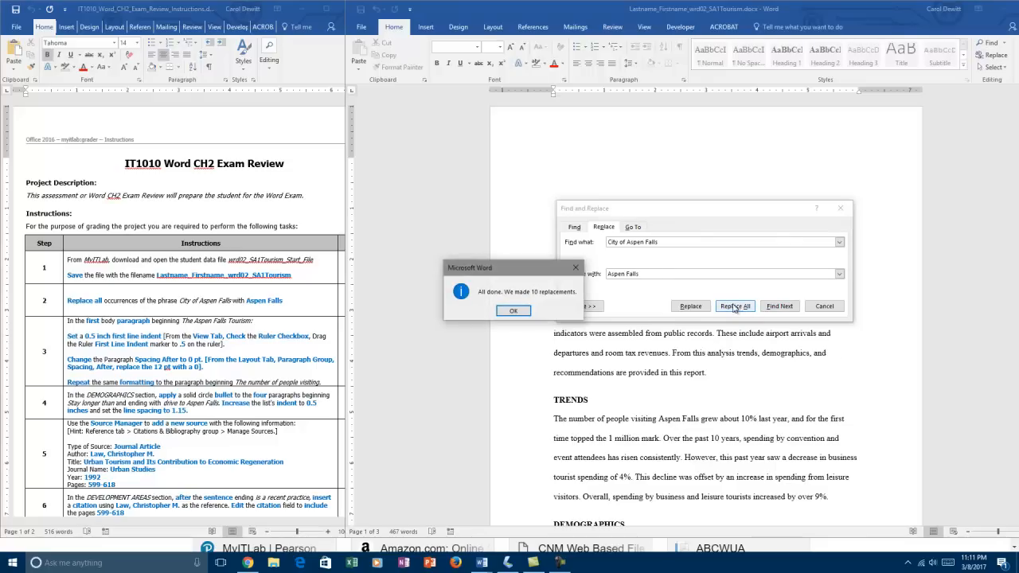
pyautogui.click(514, 311)
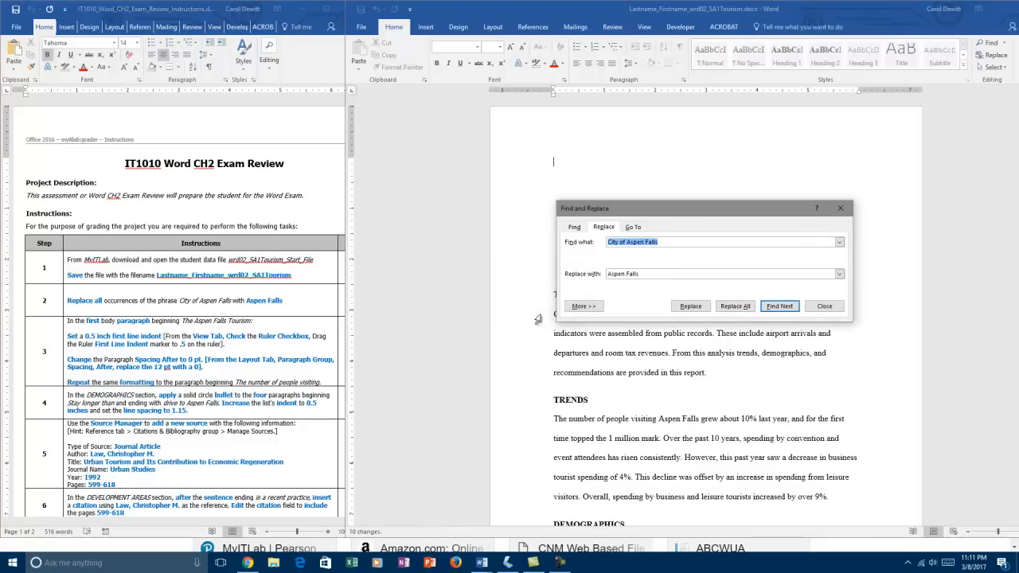
pyautogui.click(824, 306)
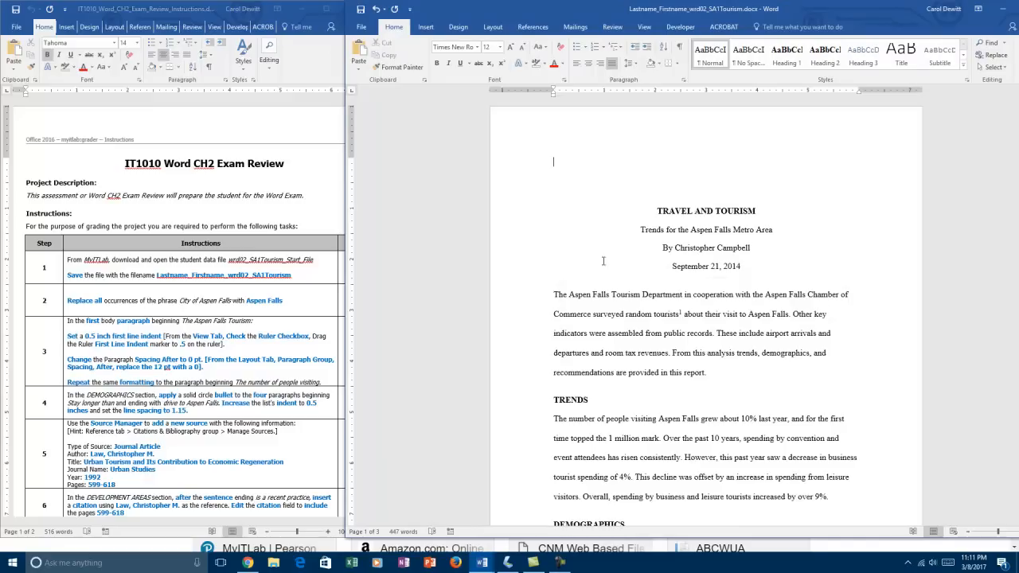
# - Set a 0.5 inch first line indent on the first body paragraph, using the ruler
pyautogui.click(553, 295)
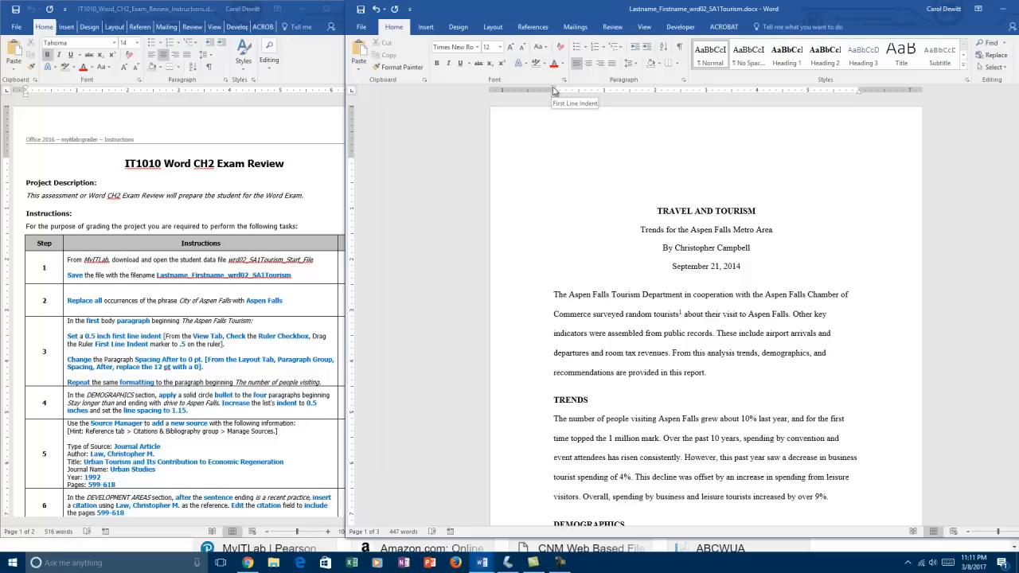
pyautogui.click(645, 26)
pyautogui.click(459, 44)
pyautogui.click(462, 44)
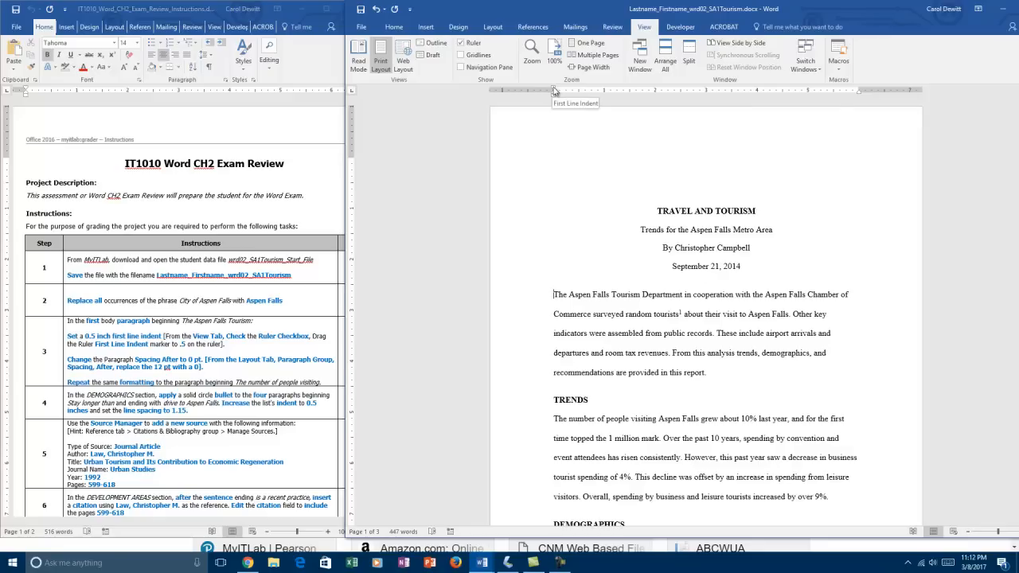
pyautogui.moveTo(555, 91); pyautogui.dragTo(554, 90)
pyautogui.moveTo(555, 91); pyautogui.dragTo(578, 93)
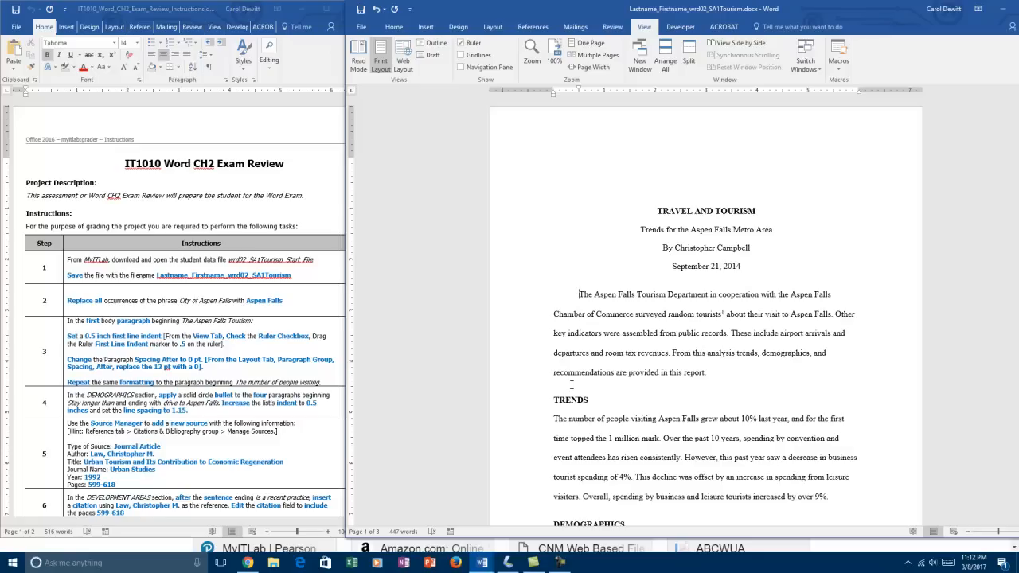
# - Set the first body paragraph's spacing after to 0 pt and repeat its formatting on the paragraph beginning "The number of people visiting"
pyautogui.click(493, 29)
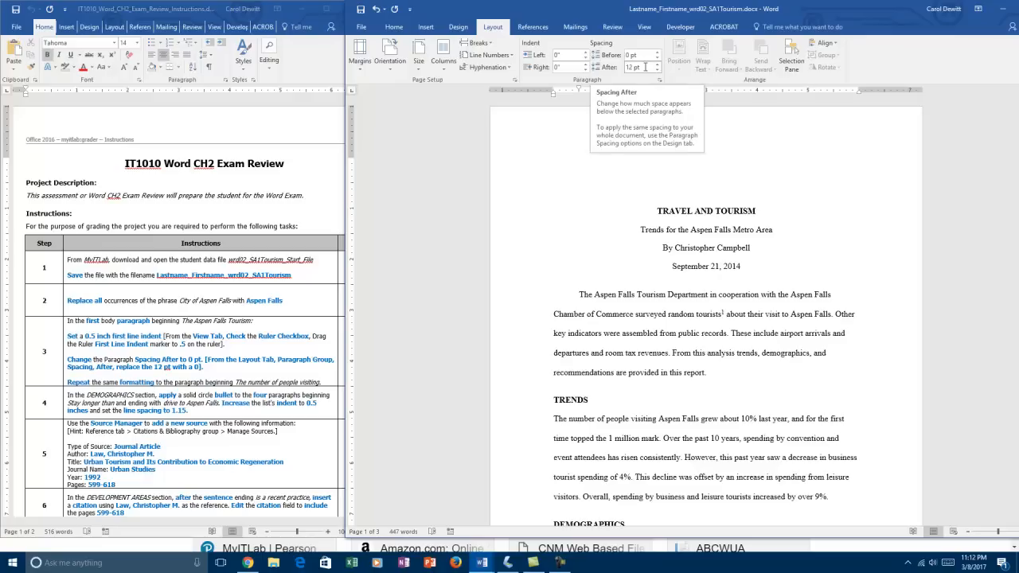
pyautogui.click(645, 68)
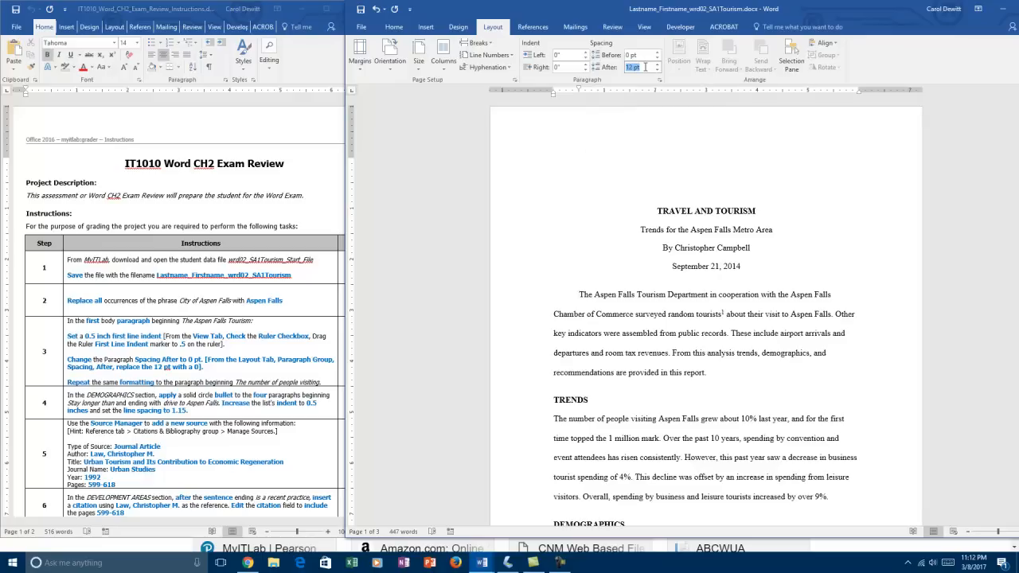
pyautogui.write('0')
pyautogui.press('Return')
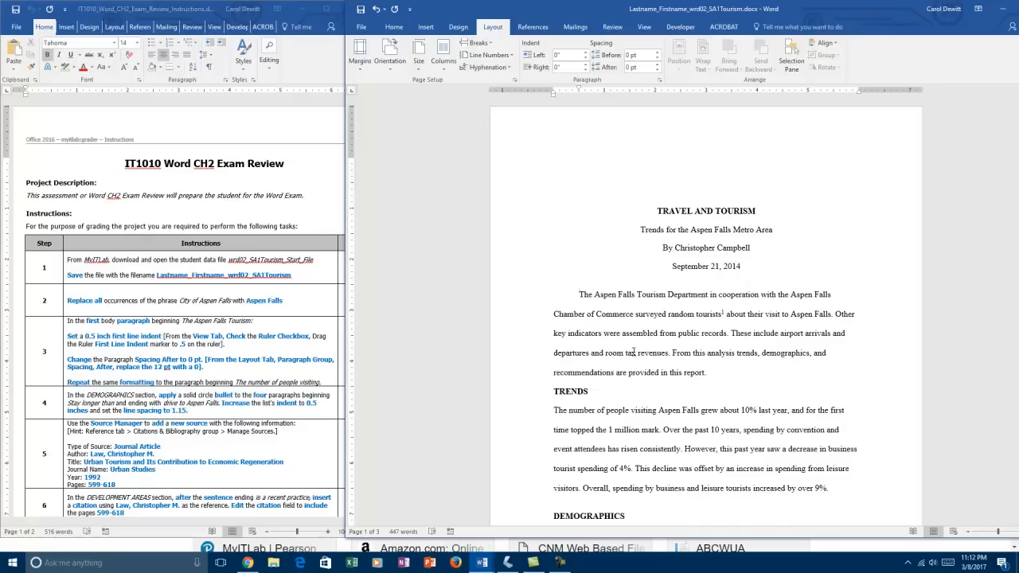
pyautogui.click(553, 411)
pyautogui.press('F4')
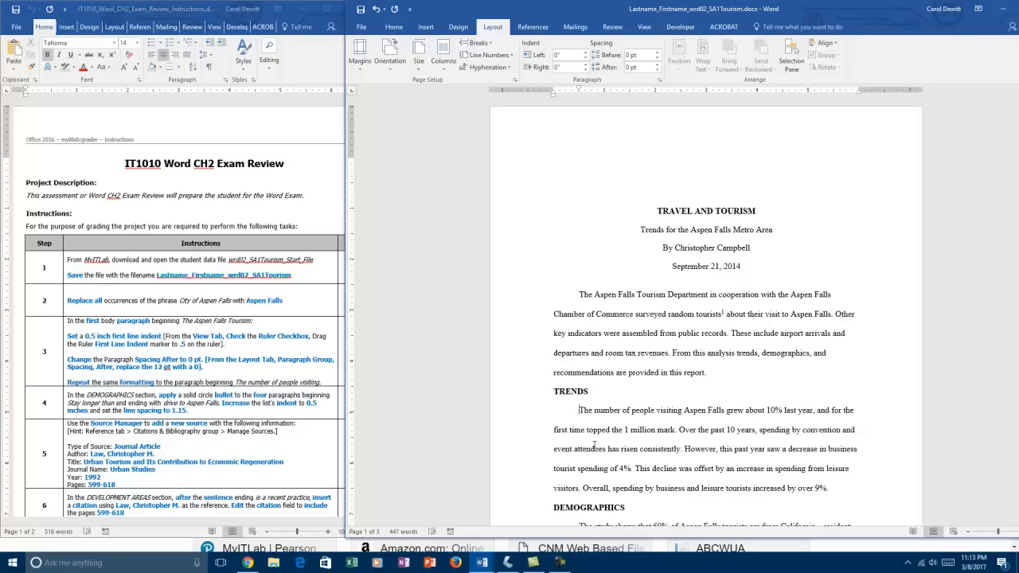
# - Apply solid circle bullets to the four DEMOGRAPHICS paragraphs from "Stay longer than" through "drive to Aspen Falls"
pyautogui.scroll(-3, 634, 454)
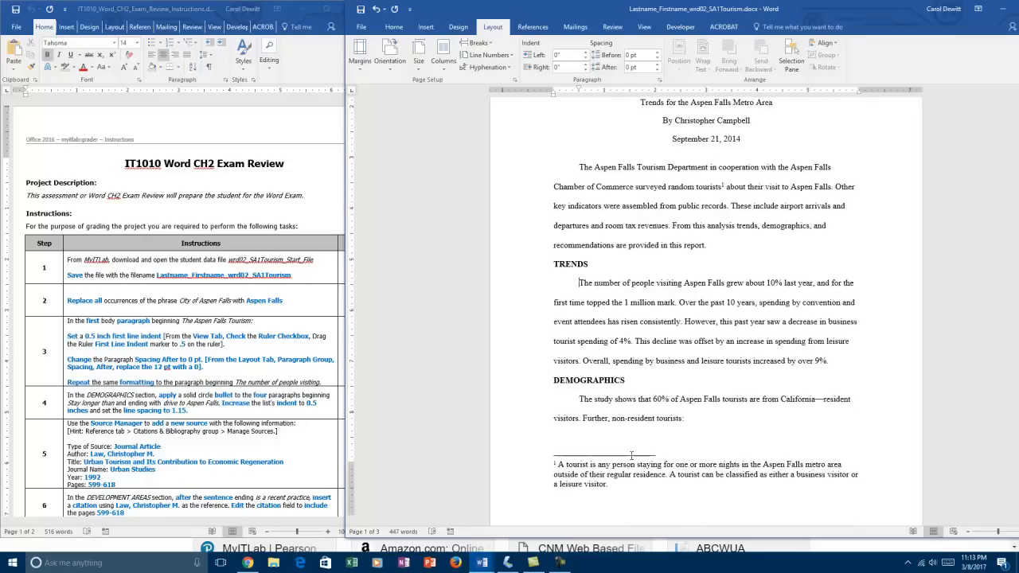
pyautogui.scroll(-4, 634, 454)
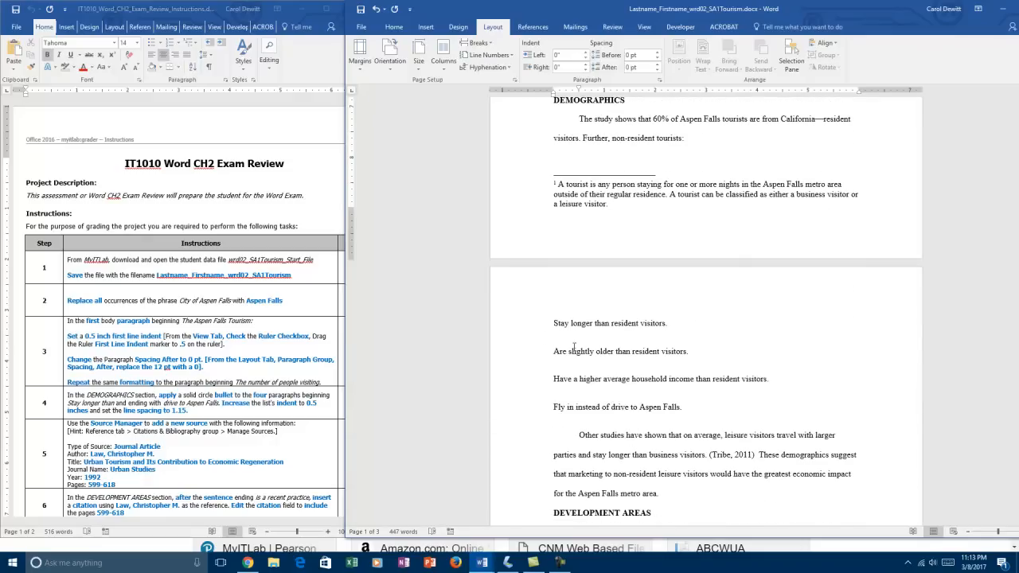
pyautogui.moveTo(553, 322); pyautogui.dragTo(683, 416)
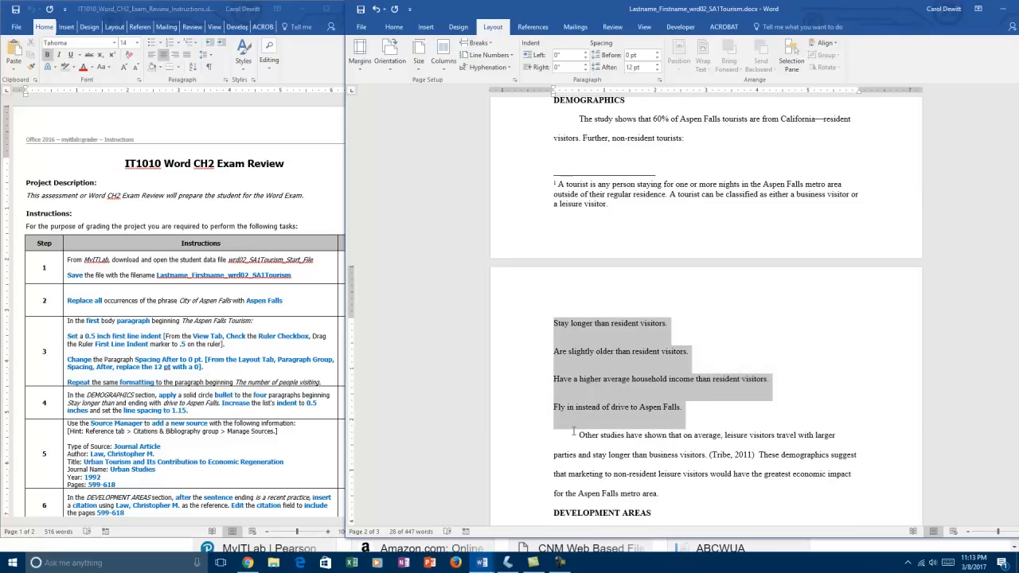
pyautogui.click(395, 28)
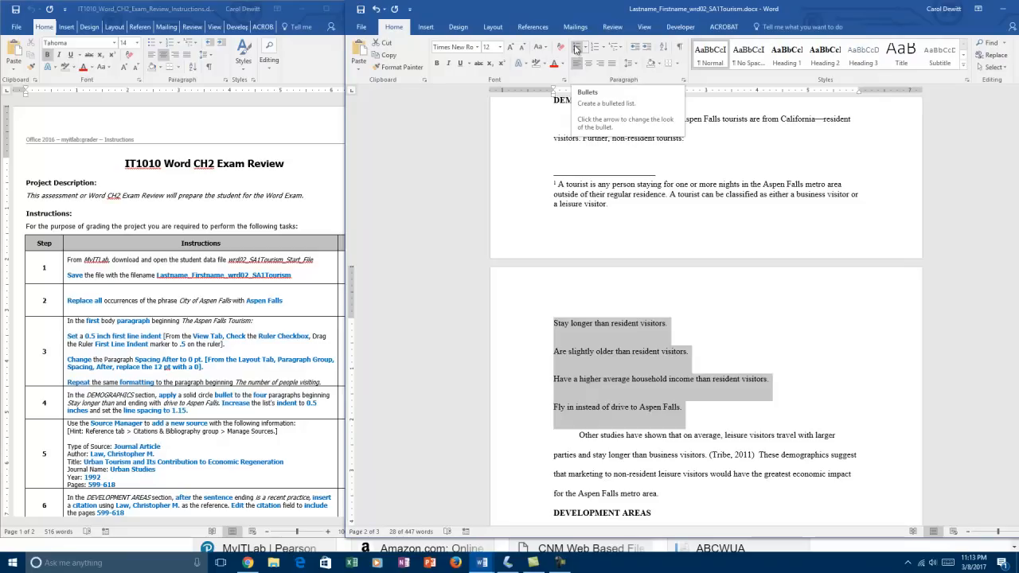
pyautogui.click(576, 49)
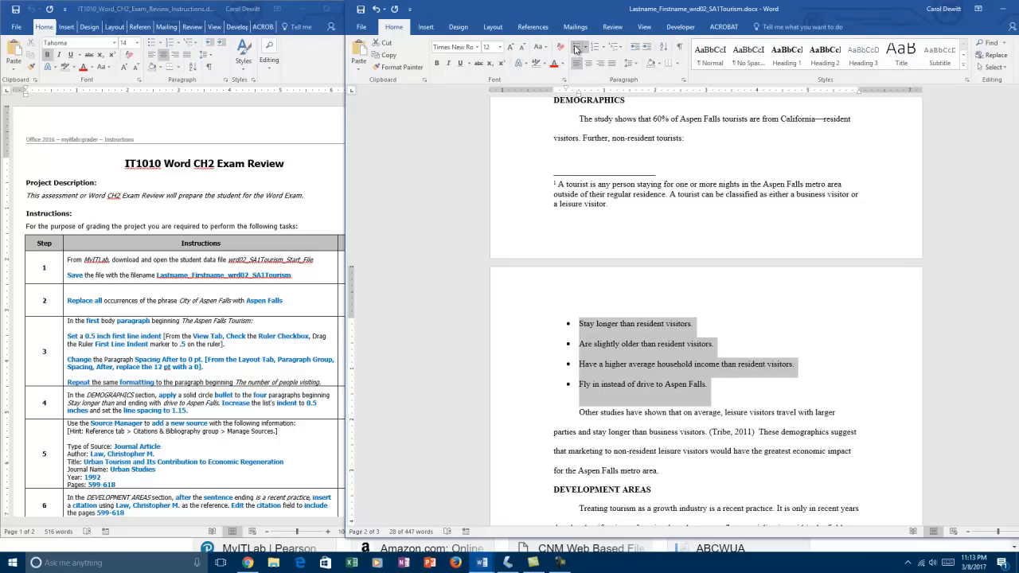
# - Increase the bulleted list's indent to 0.5 inches and set its line spacing to 1.15
pyautogui.click(647, 49)
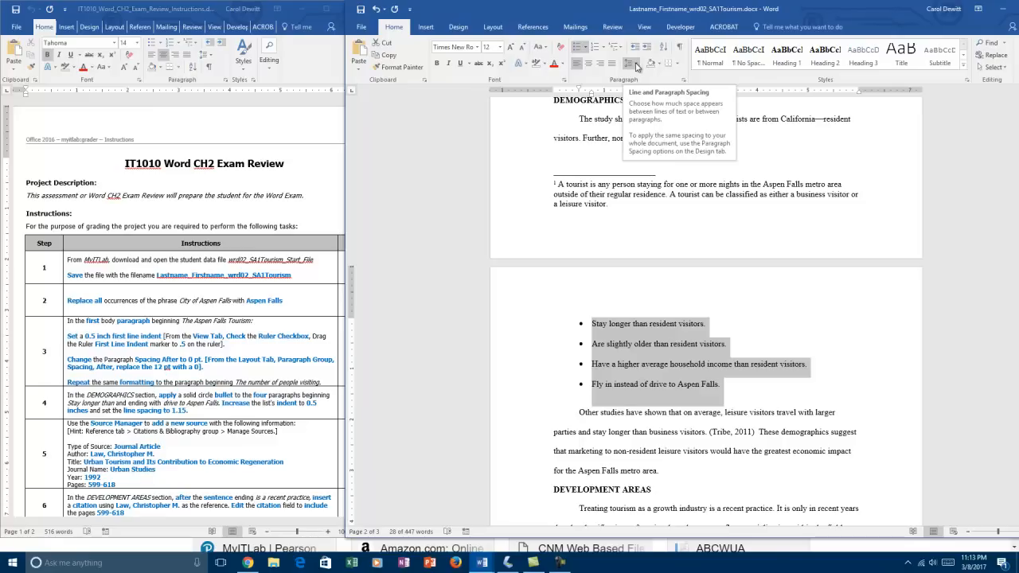
pyautogui.click(635, 63)
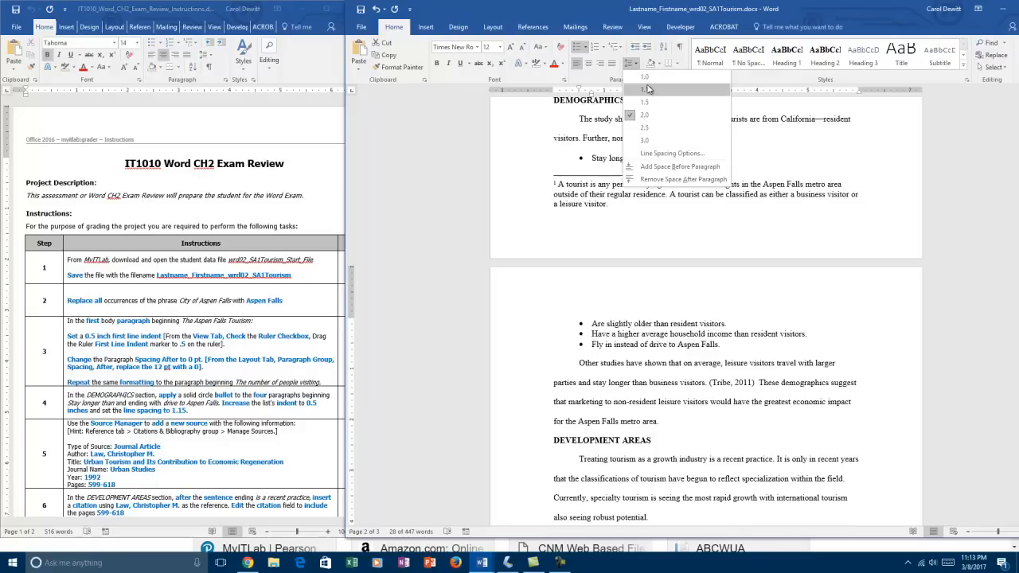
pyautogui.click(648, 89)
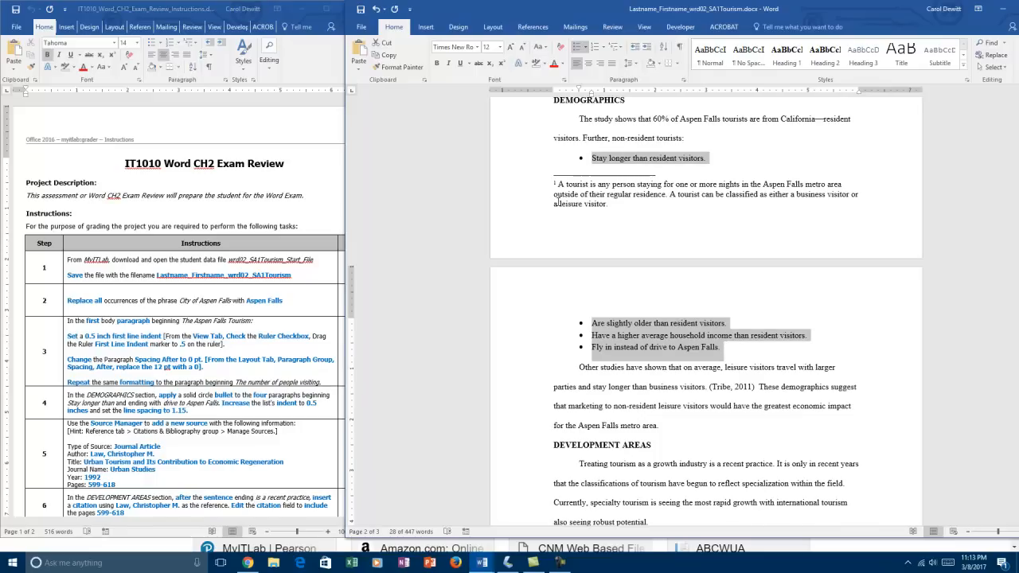
# - Start a new source in the Source Manager and set its type to Journal Article
pyautogui.click(537, 31)
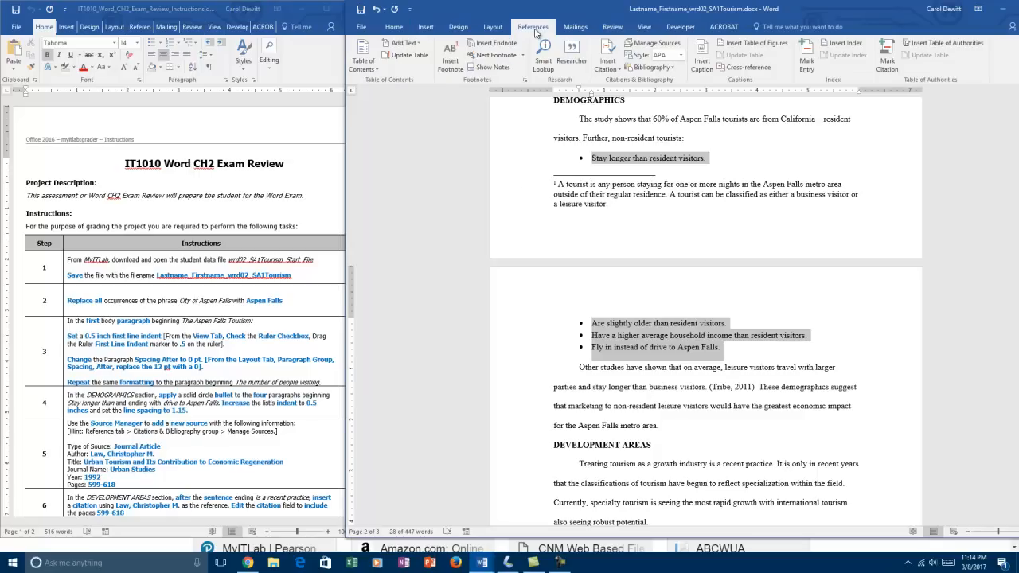
pyautogui.click(650, 44)
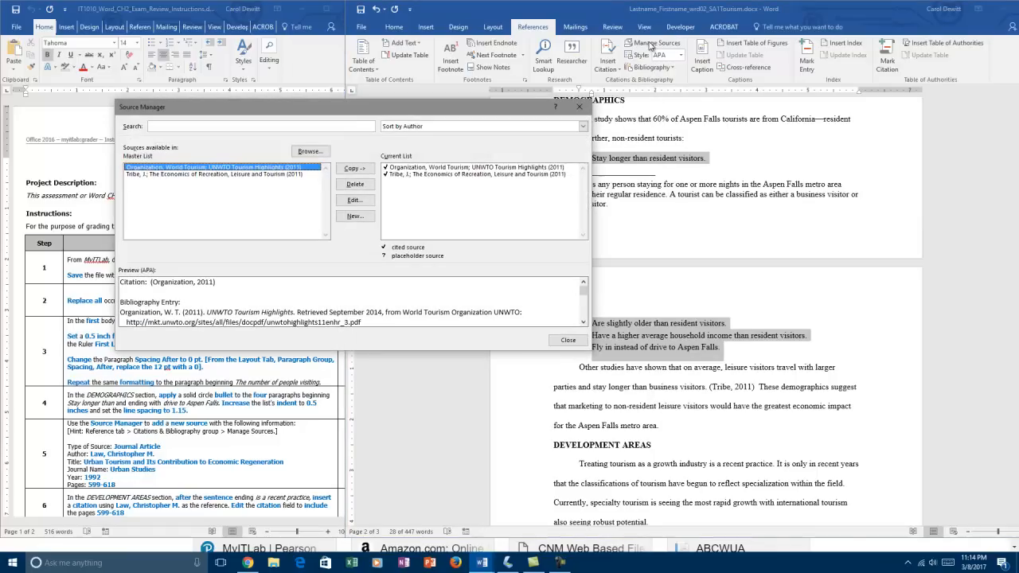
pyautogui.click(354, 217)
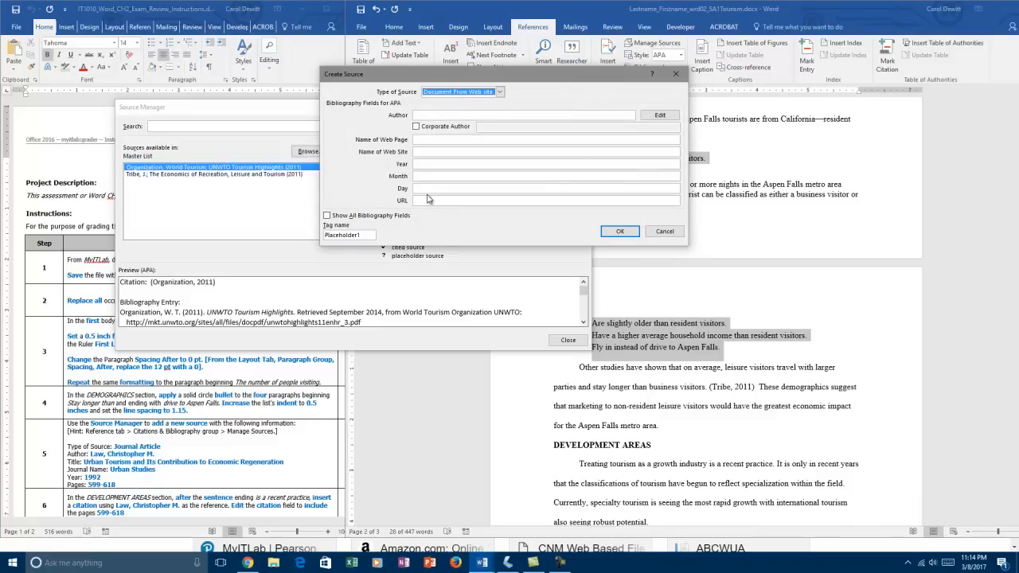
pyautogui.click(500, 92)
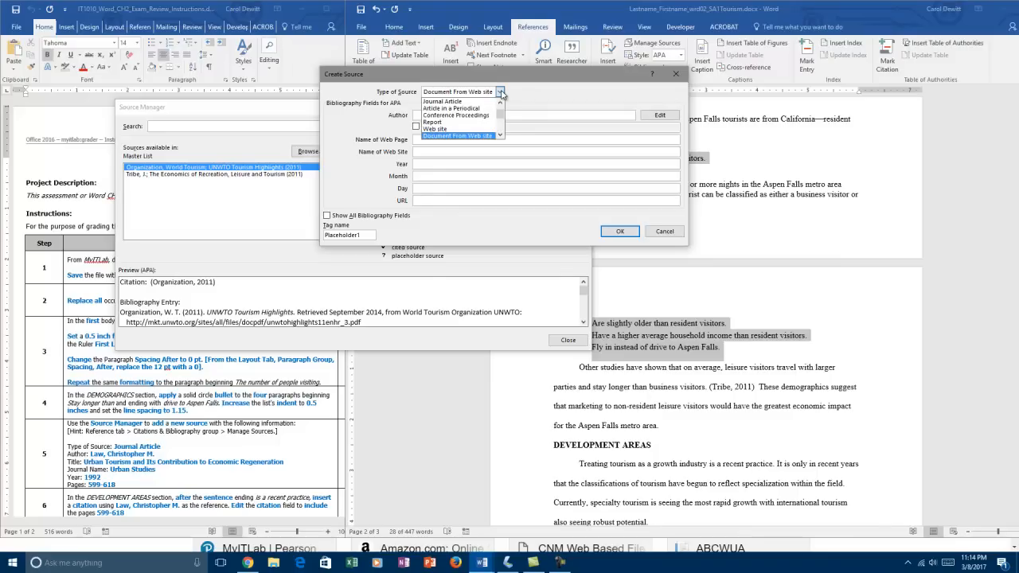
pyautogui.click(458, 101)
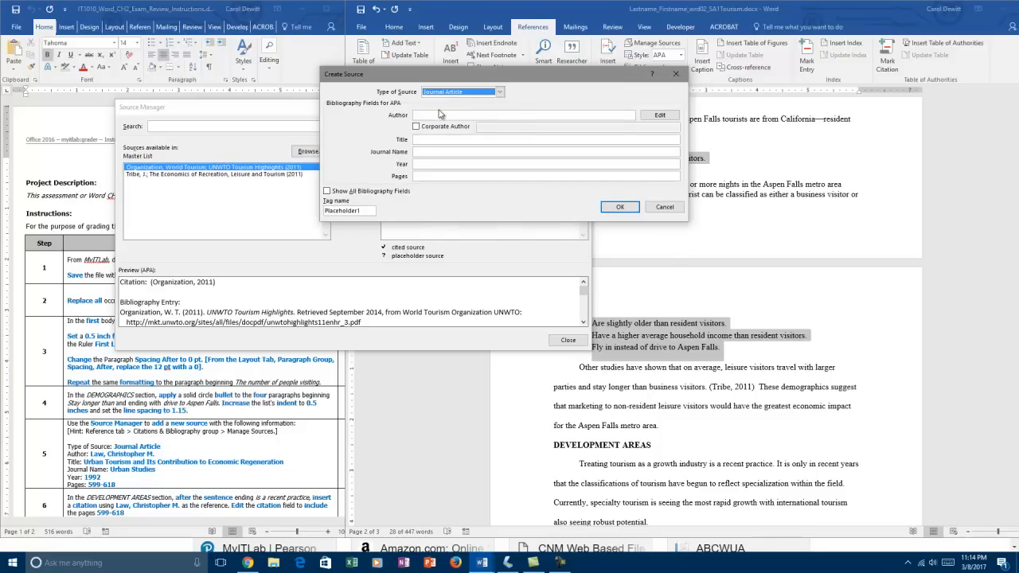
# - Enter the author's name and the title "Urban Tourism and Its Contribution to Economic Regeneration" for the new journal article source
pyautogui.click(443, 115)
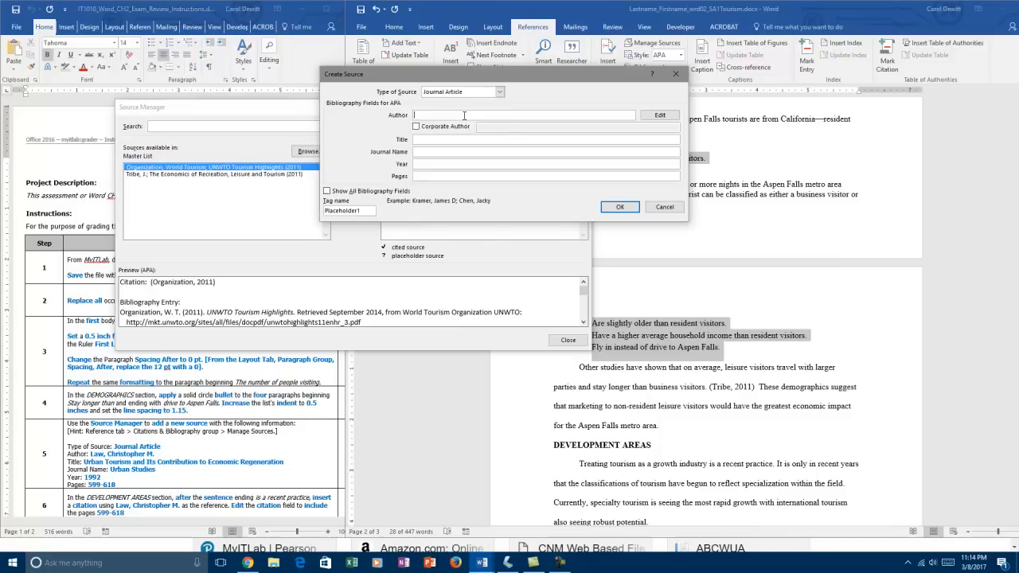
pyautogui.write('Law, Christopher M')
pyautogui.press('Tab')
pyautogui.press('Tab')
pyautogui.press('Tab')
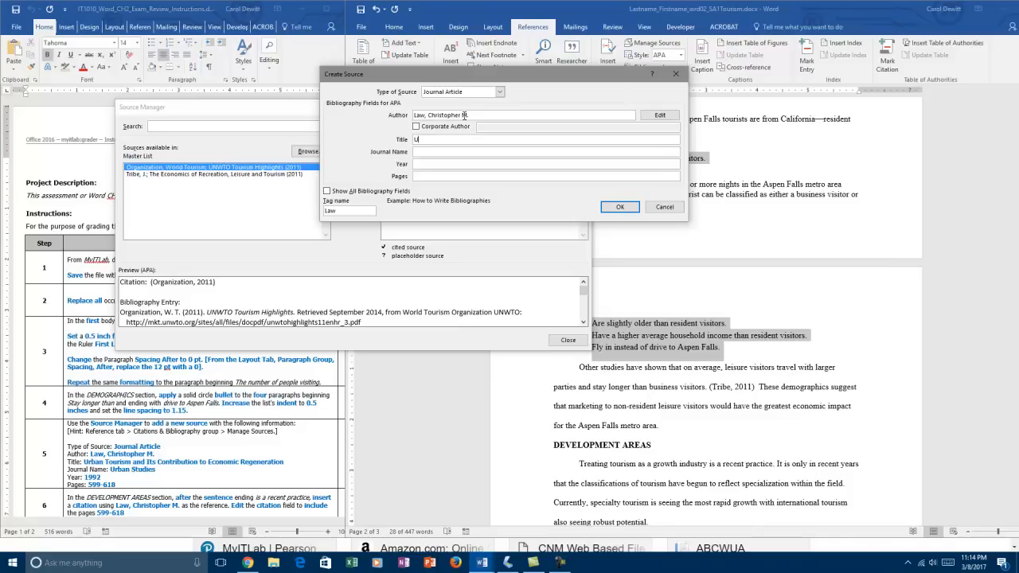
pyautogui.write('Urban Tourism and Its Contribution to Economic Regeration')
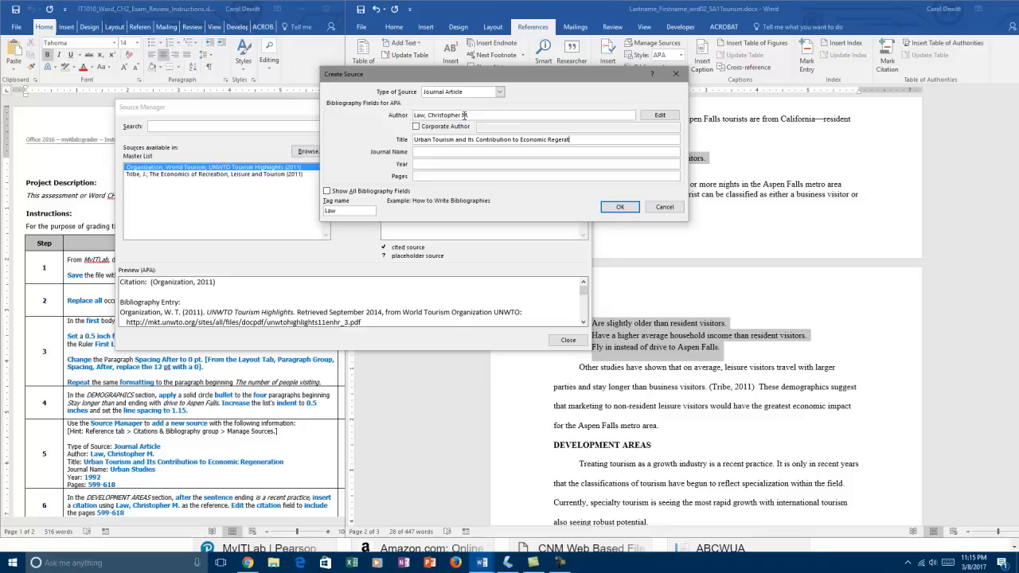
pyautogui.press('BackSpace')
pyautogui.press('BackSpace')
pyautogui.write('neratio')
# - Complete the source with journal name Urban Studies, year 1992 and pages 599-618, then save it and close the Source Manager
pyautogui.press('Tab')
pyautogui.write('Urban Studies')
pyautogui.press('Tab')
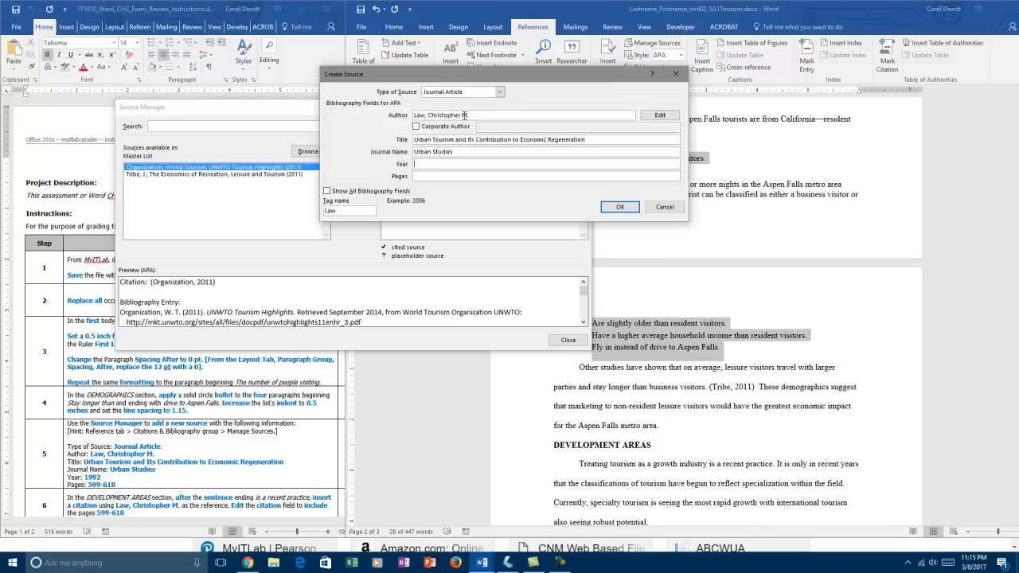
pyautogui.write('1992')
pyautogui.press('Tab')
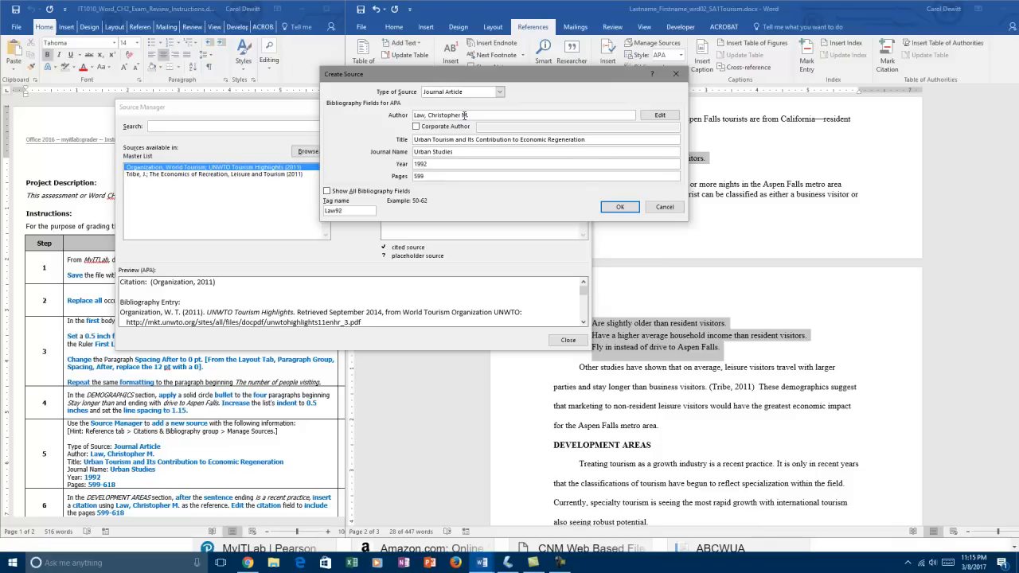
pyautogui.write('599-618')
pyautogui.click(623, 207)
pyautogui.click(568, 340)
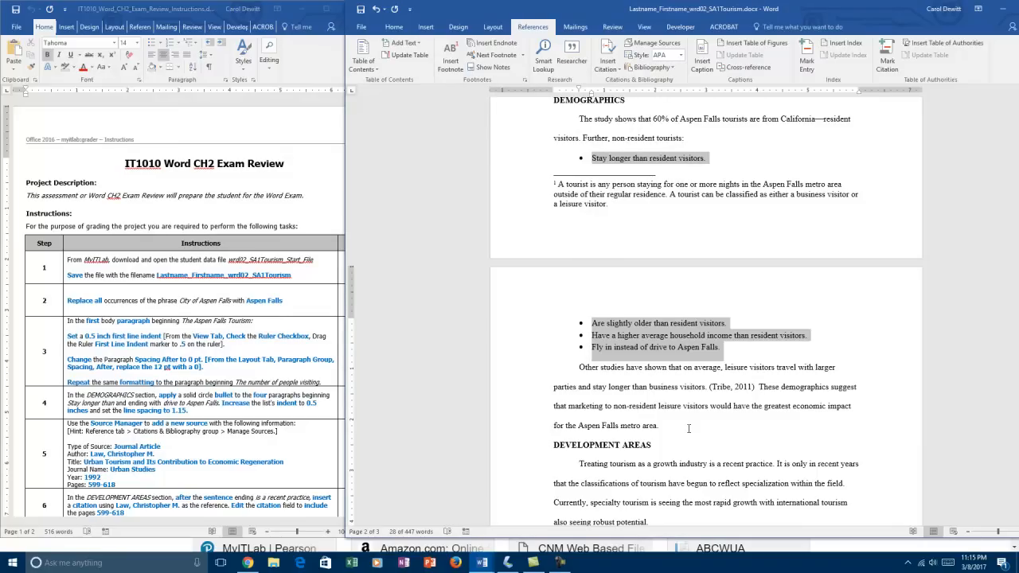
# - Insert a citation to the 1992 Urban Studies source after the DEVELOPMENT AREAS sentence ending "is a recent practice."
pyautogui.click(731, 433)
pyautogui.scroll(-2, 737, 422)
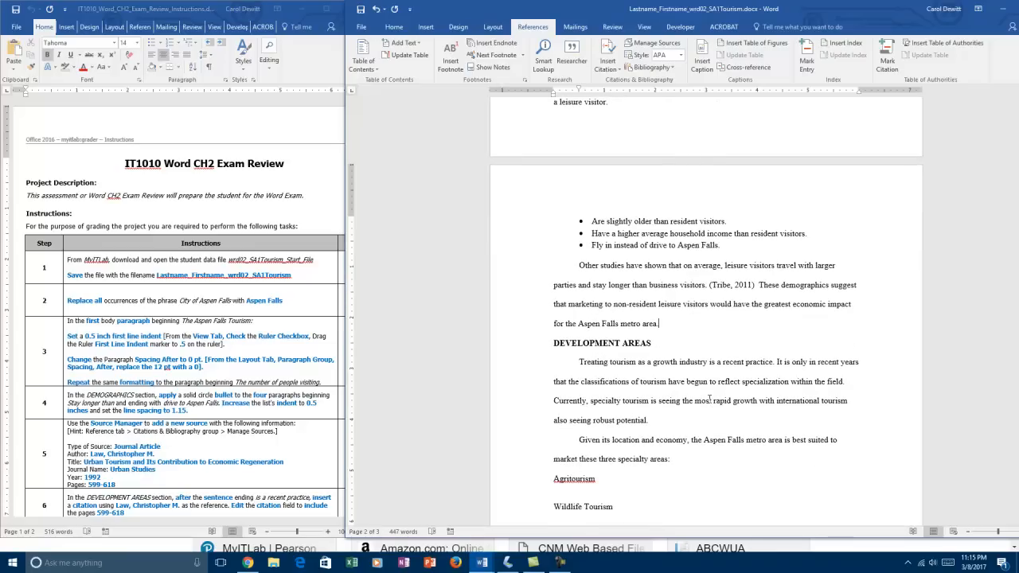
pyautogui.click(776, 361)
pyautogui.click(613, 62)
pyautogui.click(640, 89)
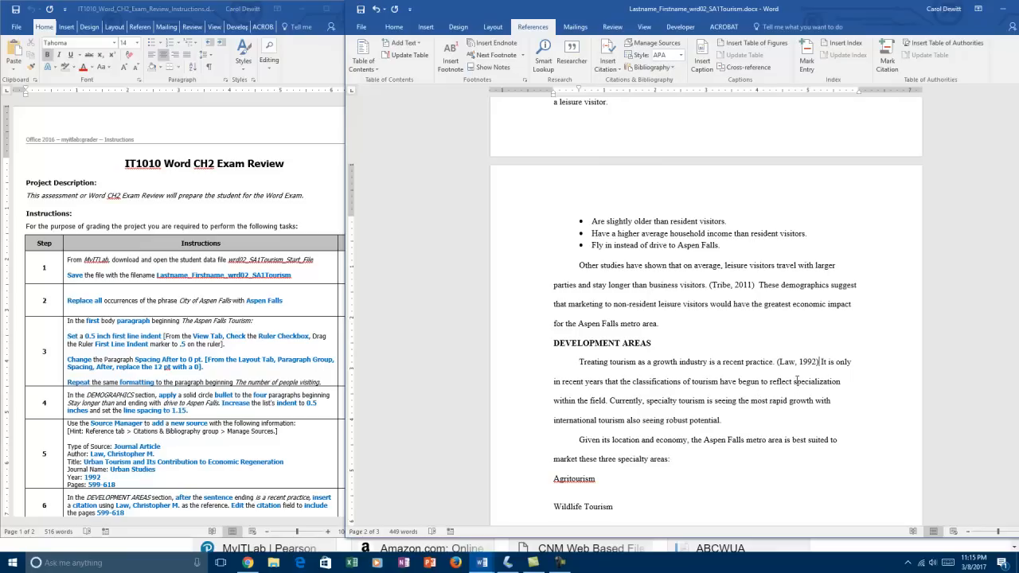
# - Edit the new 1992 citation in DEVELOPMENT AREAS to include pages 599-618
pyautogui.click(803, 361)
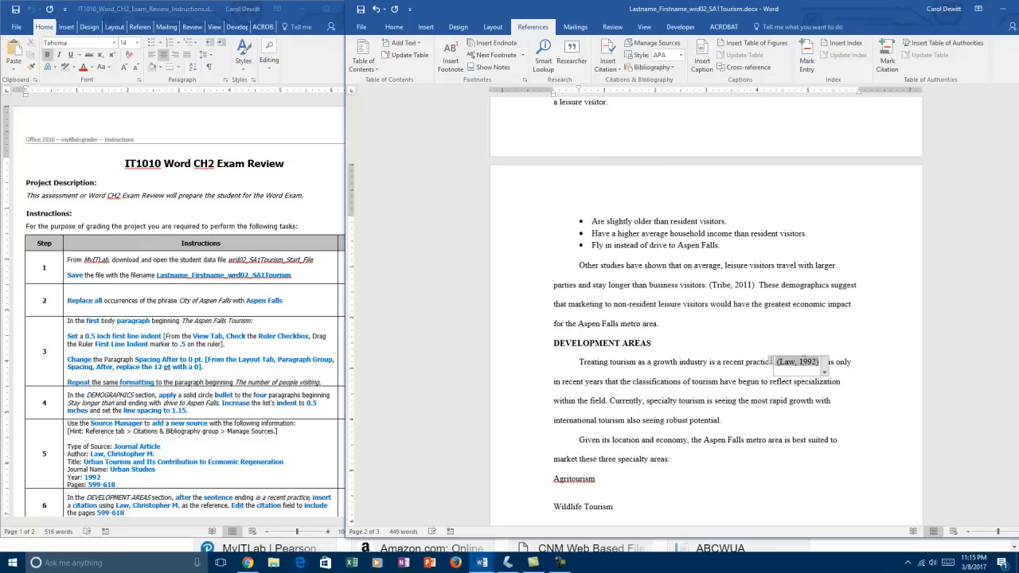
pyautogui.click(824, 372)
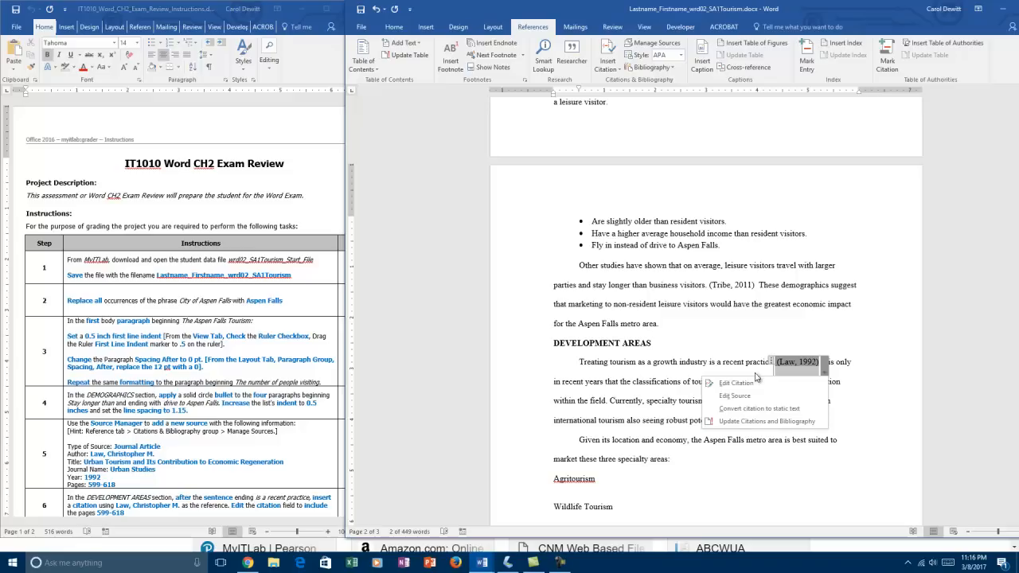
pyautogui.click(731, 385)
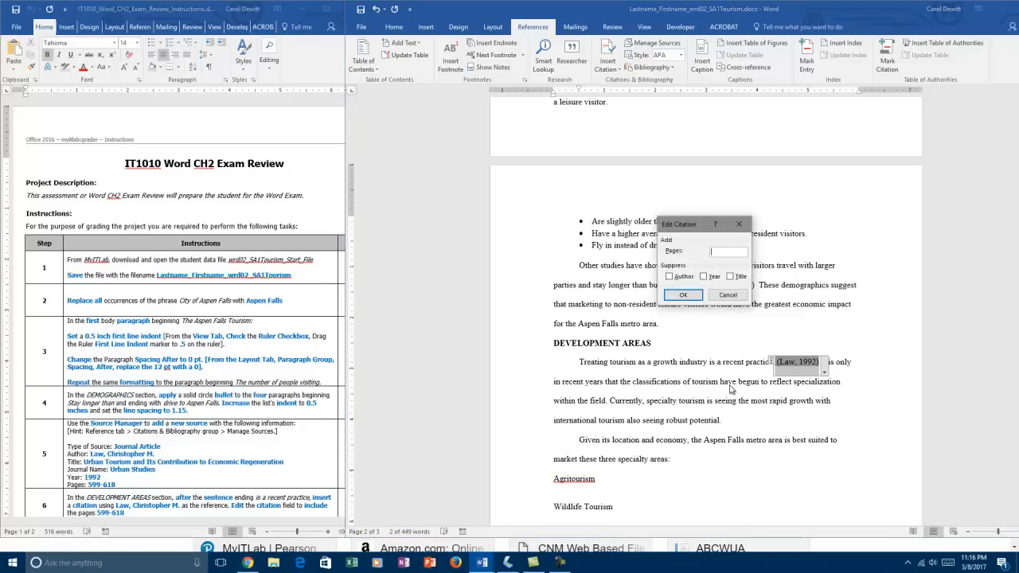
pyautogui.write('599-618')
pyautogui.click(683, 295)
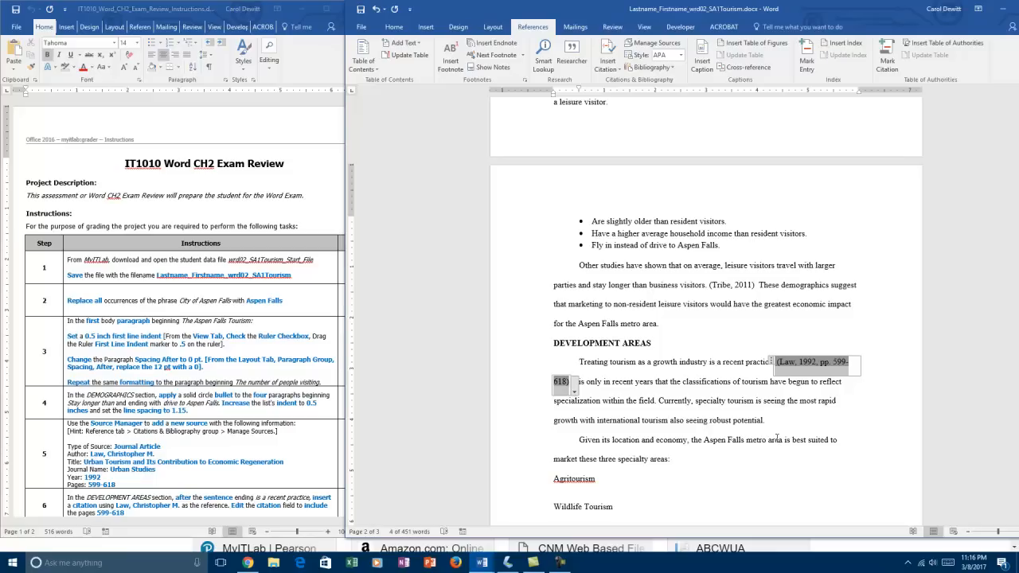
# - Apply 1., 2., 3. numbering to the three specialty area paragraphs from "Agritourism" through "Sports Tourism"
pyautogui.scroll(-5, 709, 442)
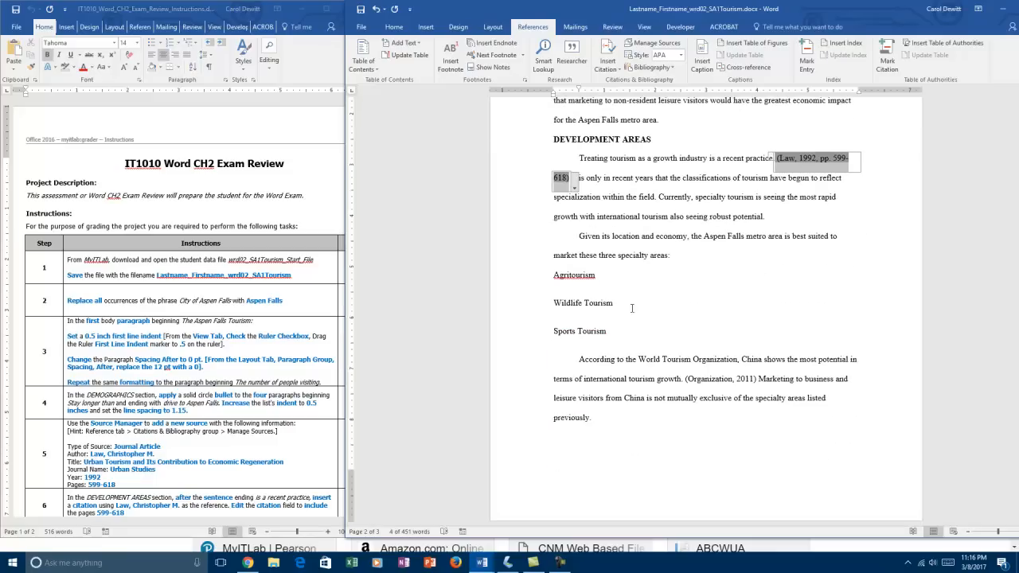
pyautogui.moveTo(555, 274); pyautogui.dragTo(620, 335)
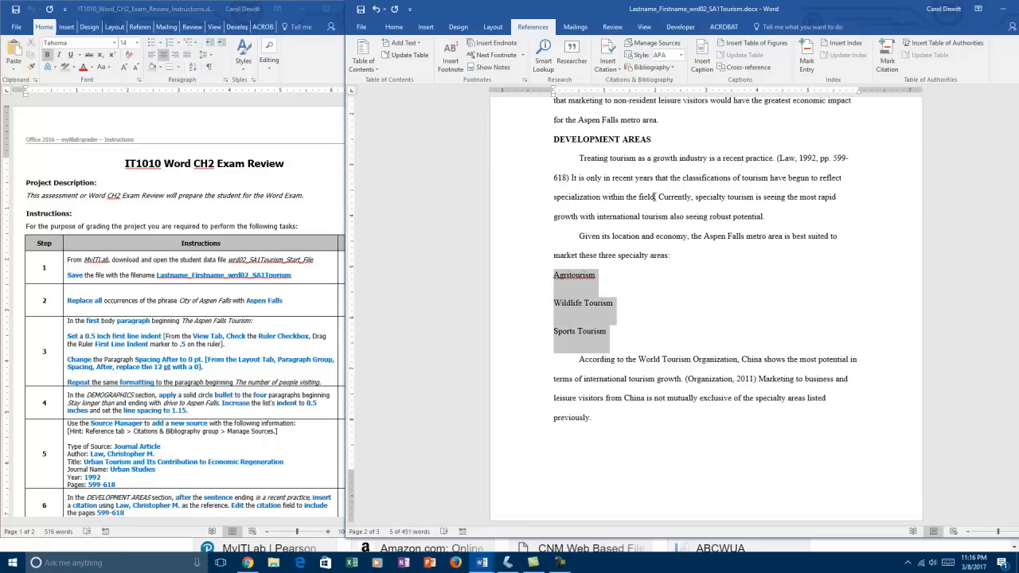
pyautogui.click(394, 27)
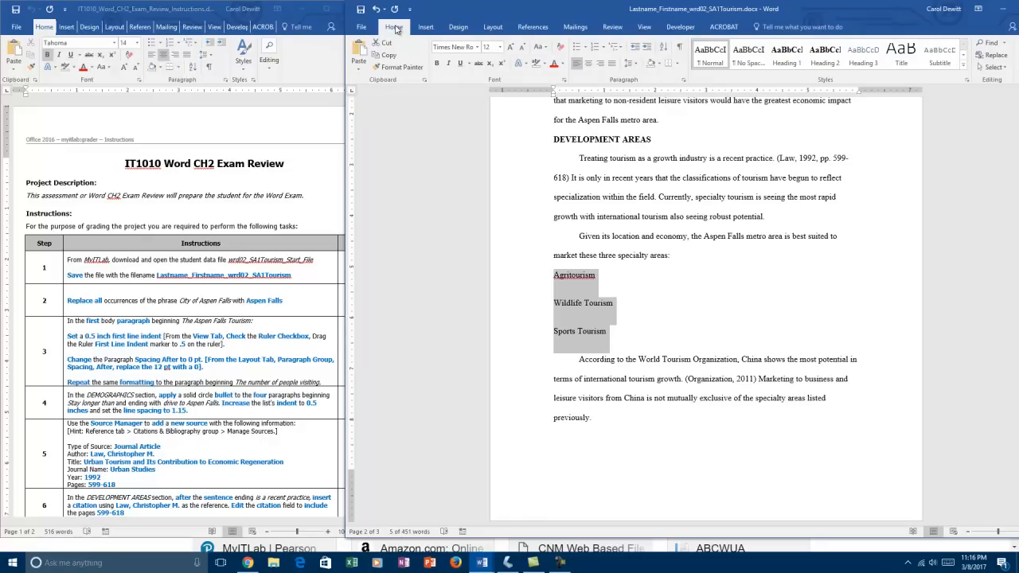
pyautogui.click(595, 48)
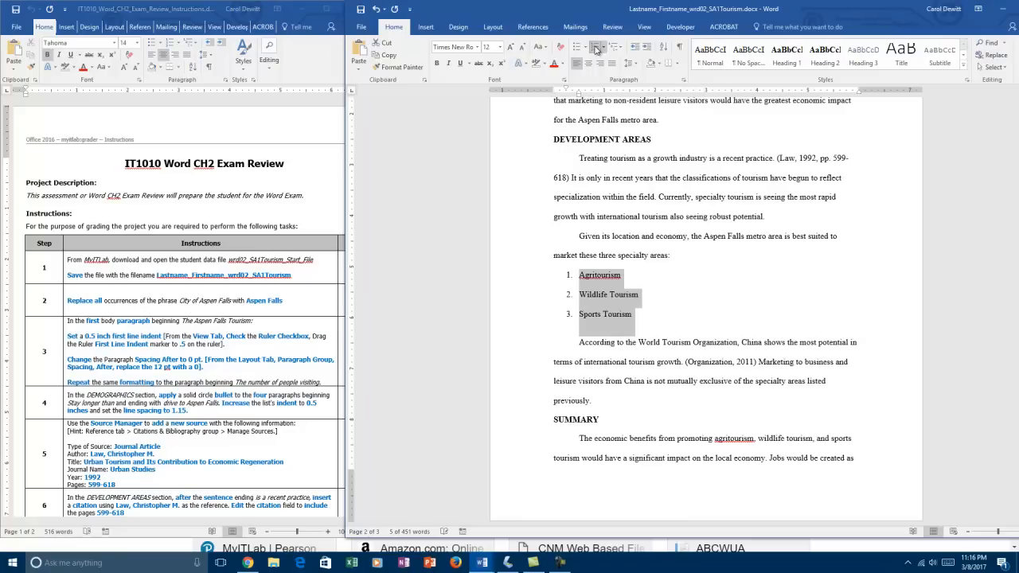
# - Increase the numbered specialty list's indent by one level and set its line spacing to 1.15
pyautogui.click(646, 50)
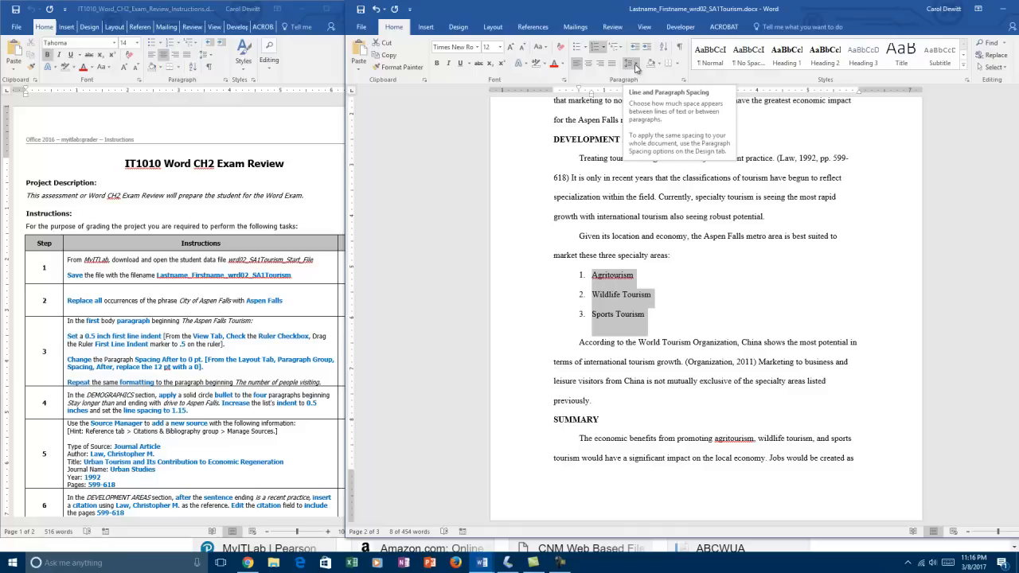
pyautogui.click(634, 68)
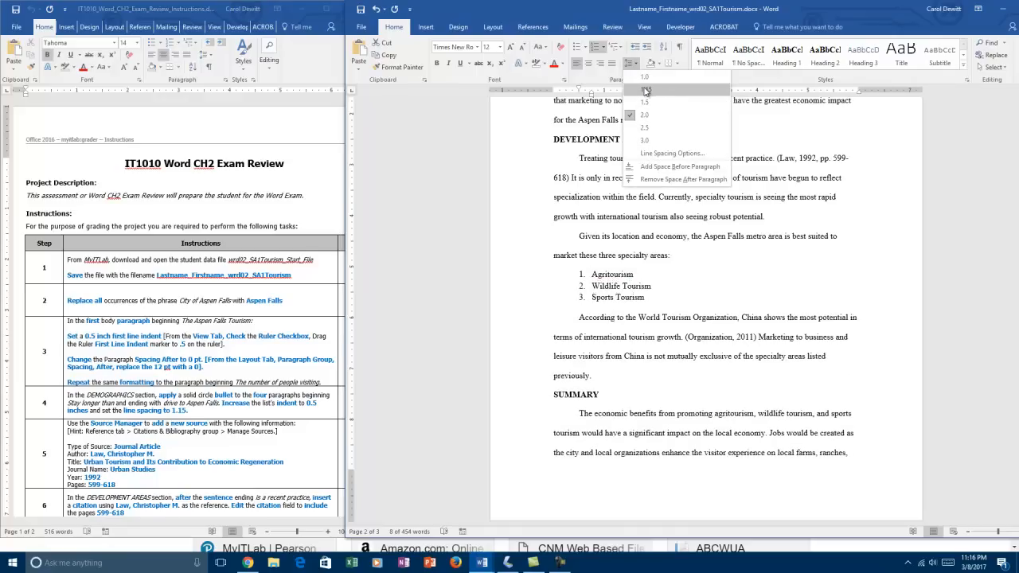
pyautogui.click(640, 93)
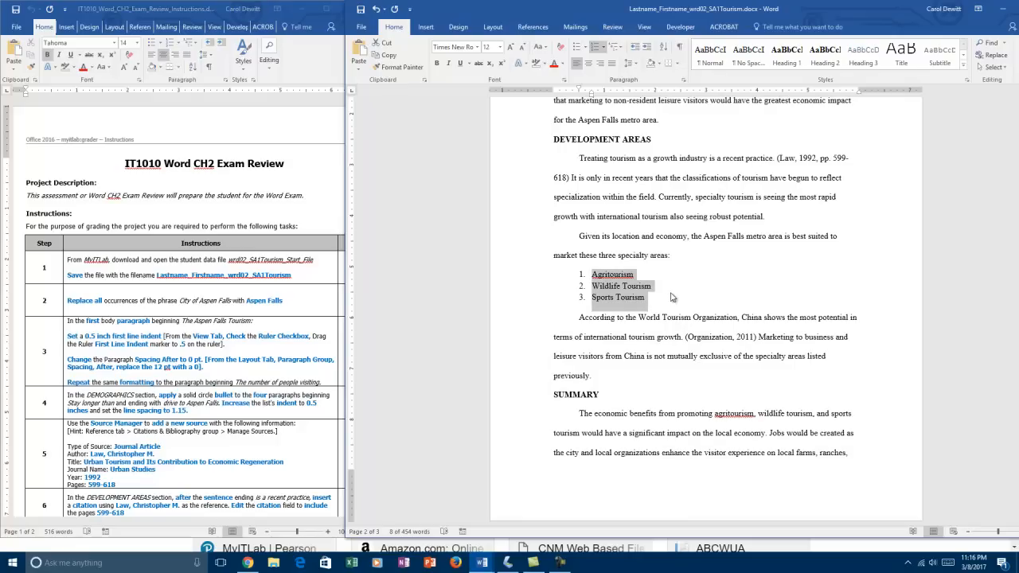
# - Insert a footnote after the list item "Agritourism" reading "Agritourism caters to those interested in visiting farms, ranches, and wineries."
pyautogui.click(638, 277)
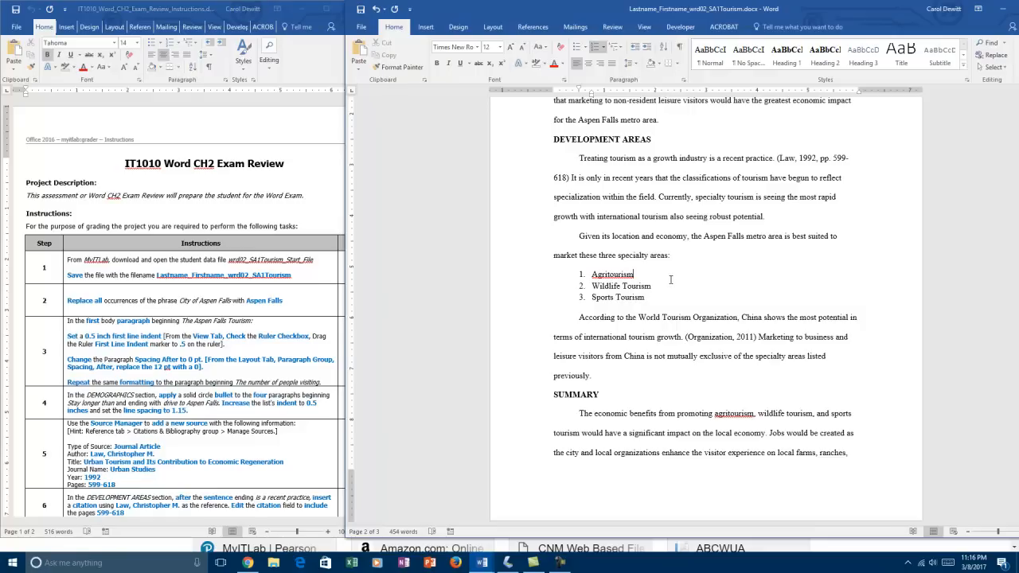
pyautogui.click(532, 27)
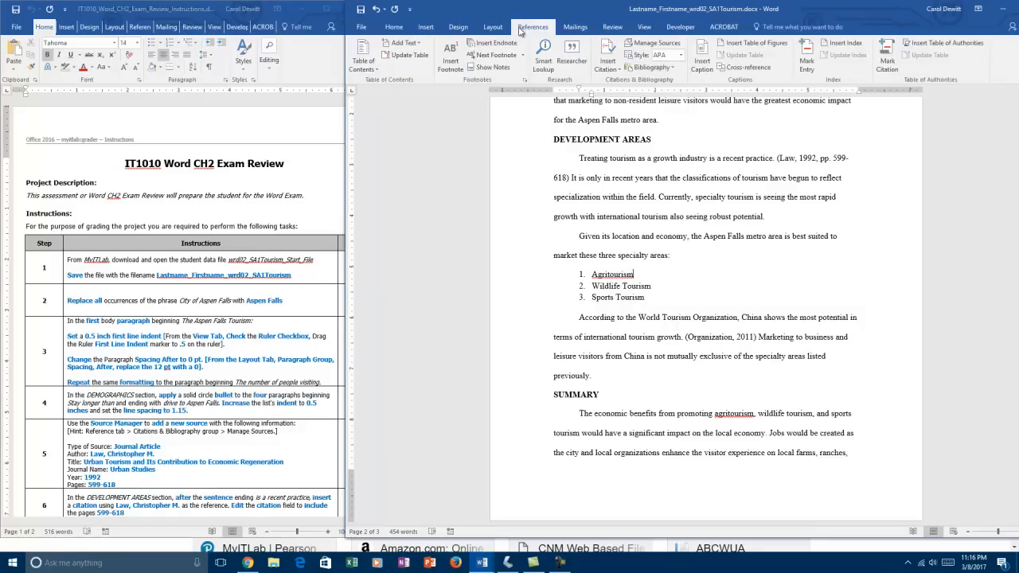
pyautogui.click(449, 58)
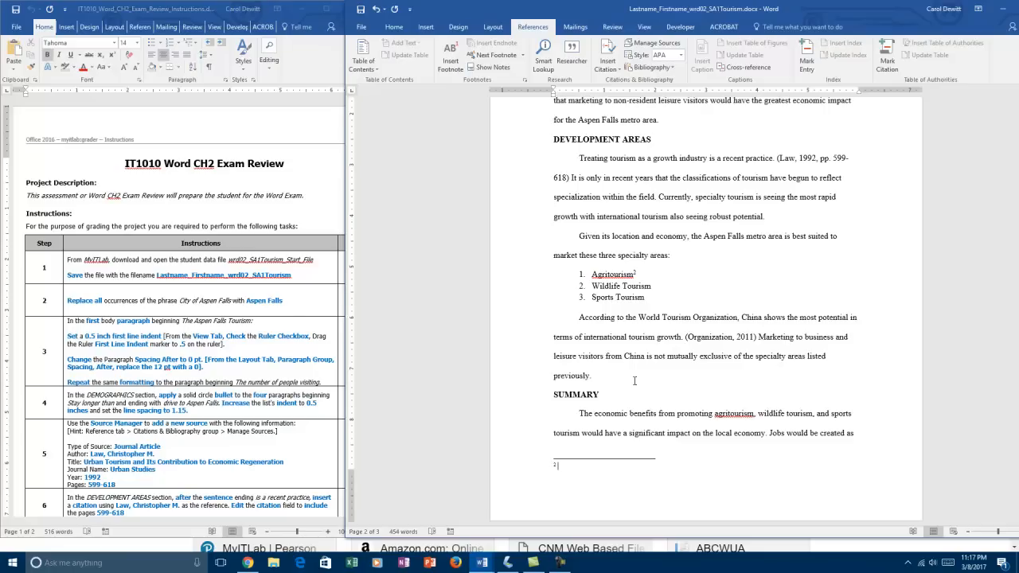
pyautogui.write('Agritouris')
pyautogui.press('BackSpace')
pyautogui.press('BackSpace')
pyautogui.write('ism caters to those interested ')
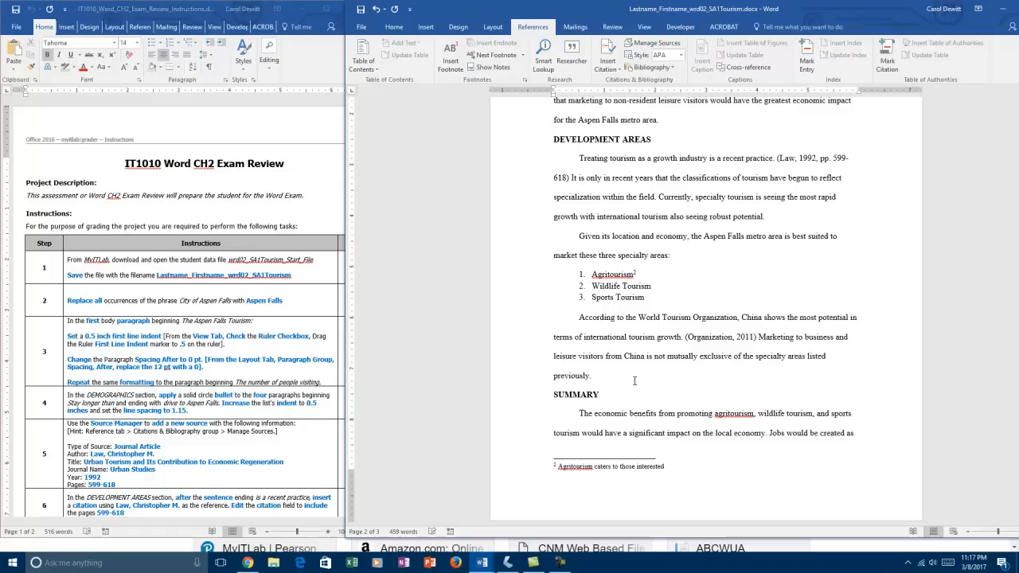
pyautogui.write('in visiting fa')
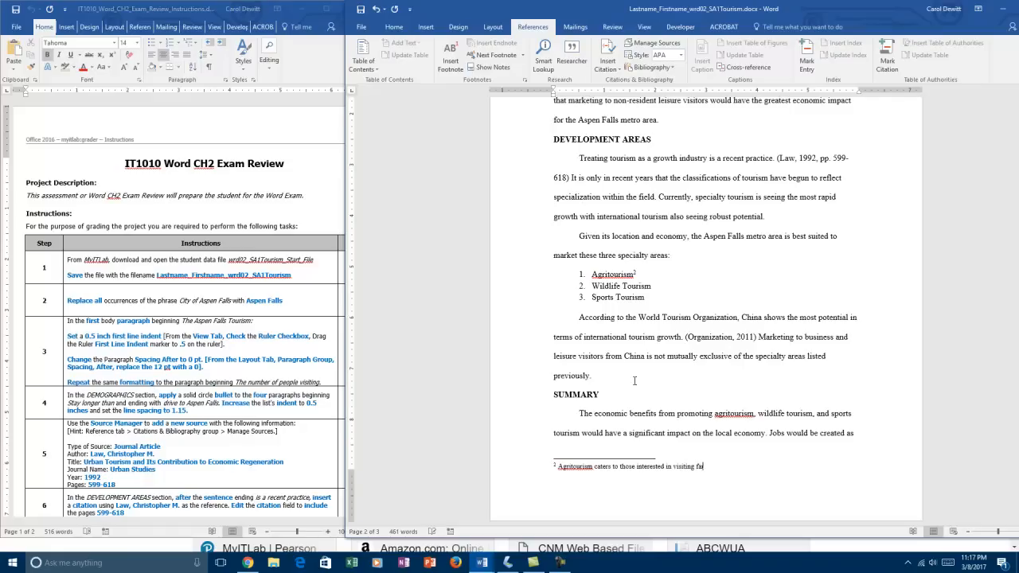
pyautogui.write('rms, ranches, and wineries.')
# - Set the font size of the Agritourism footnote text to 12
pyautogui.moveTo(558, 467); pyautogui.dragTo(782, 475)
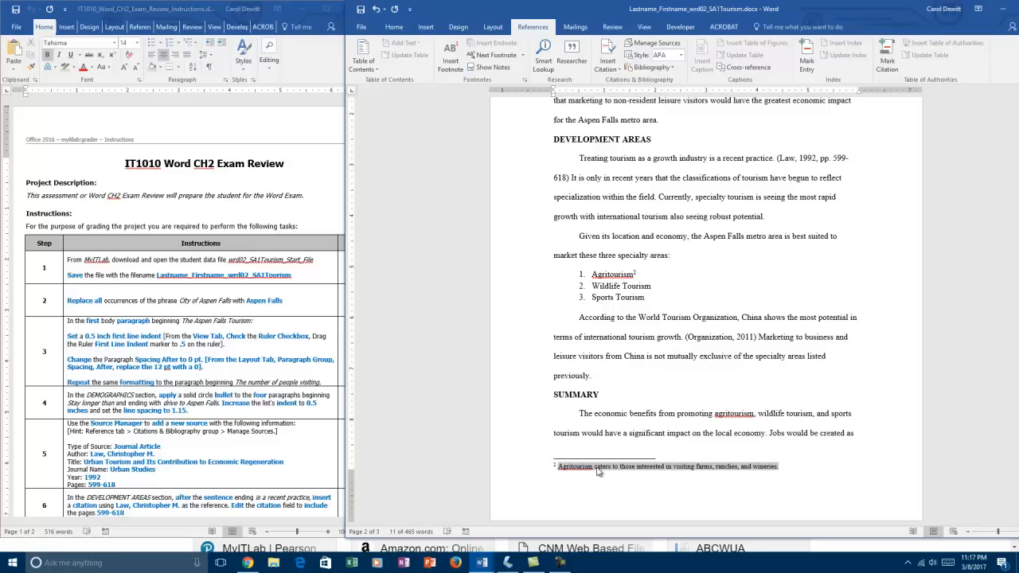
pyautogui.click(399, 30)
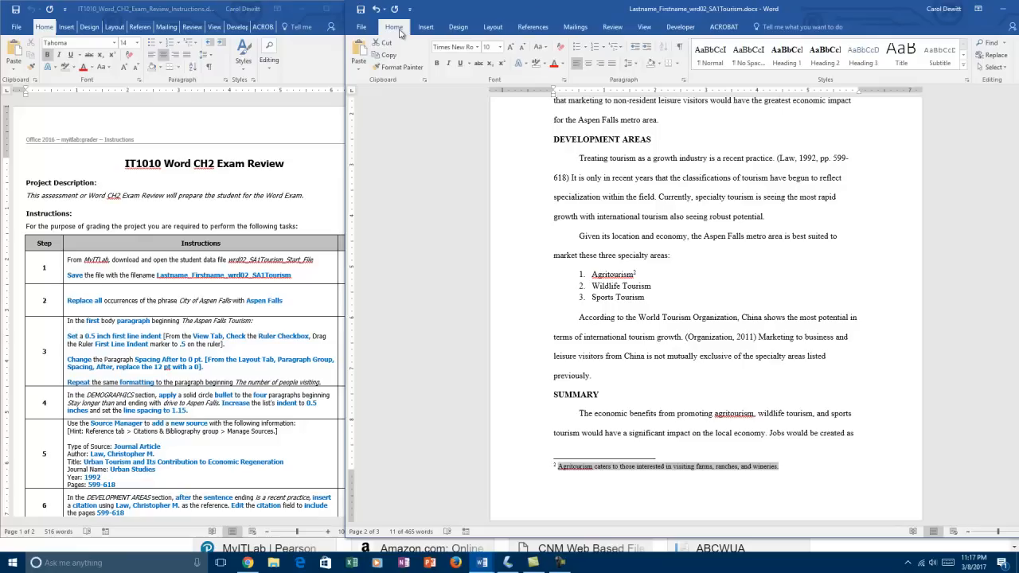
pyautogui.click(501, 48)
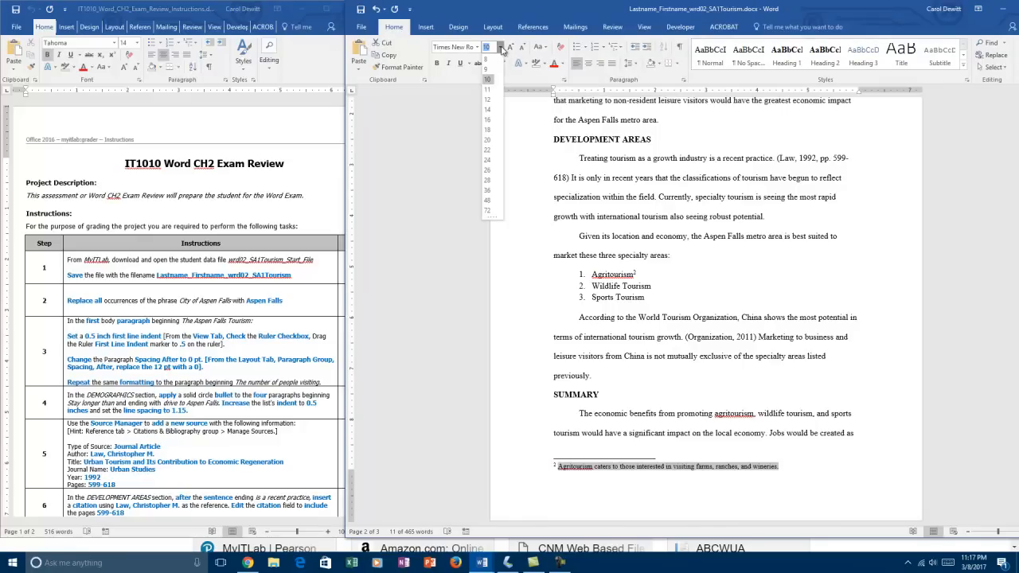
pyautogui.click(491, 101)
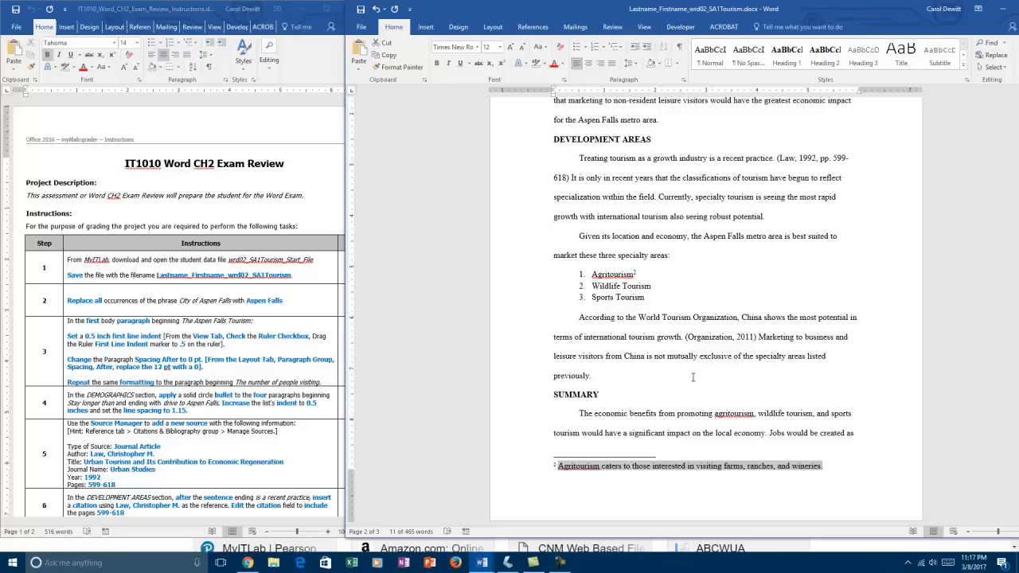
# - Insert a page break in the blank paragraph after the SUMMARY section at the end of the report
pyautogui.scroll(-5, 693, 377)
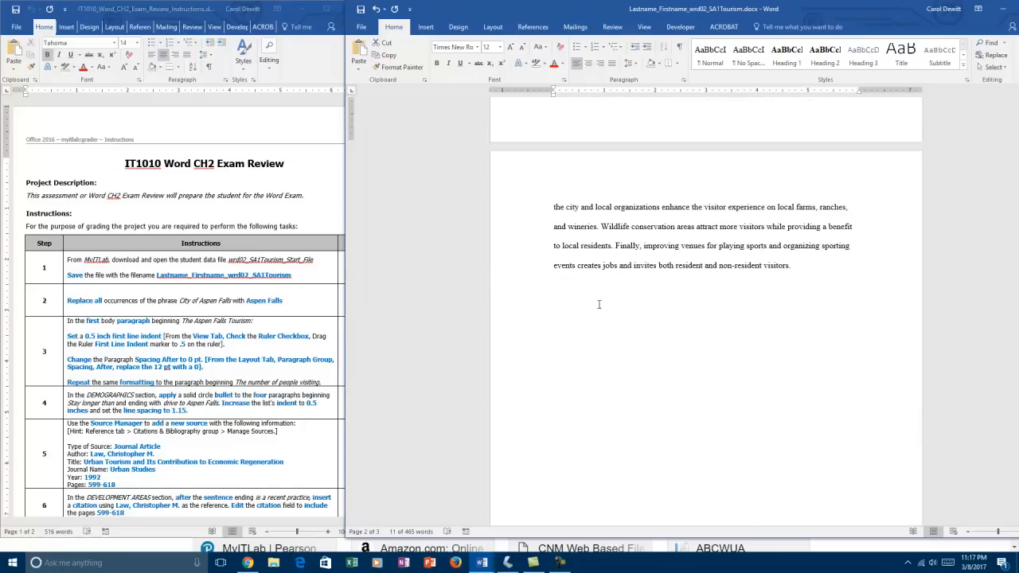
pyautogui.click(555, 281)
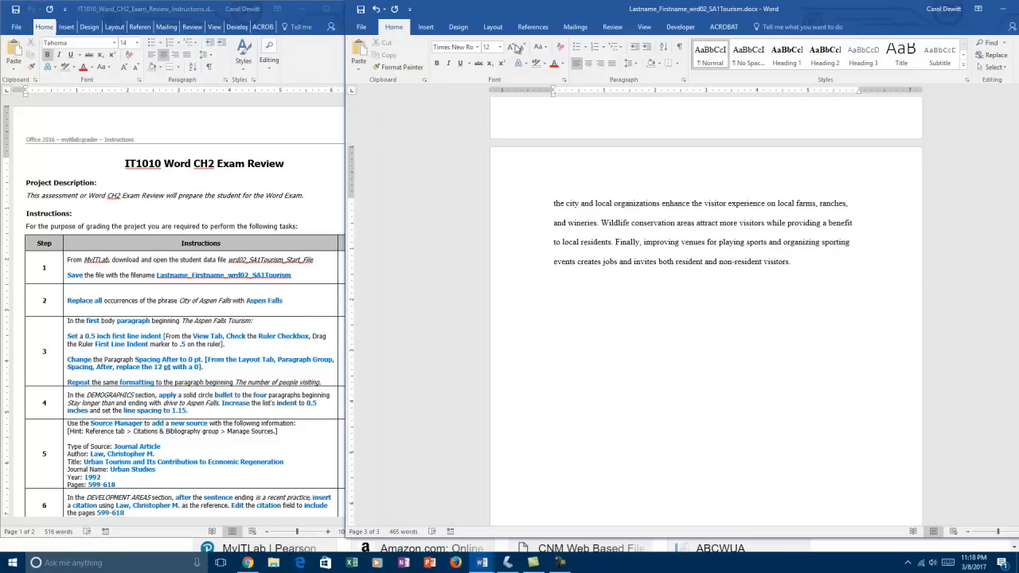
pyautogui.click(426, 27)
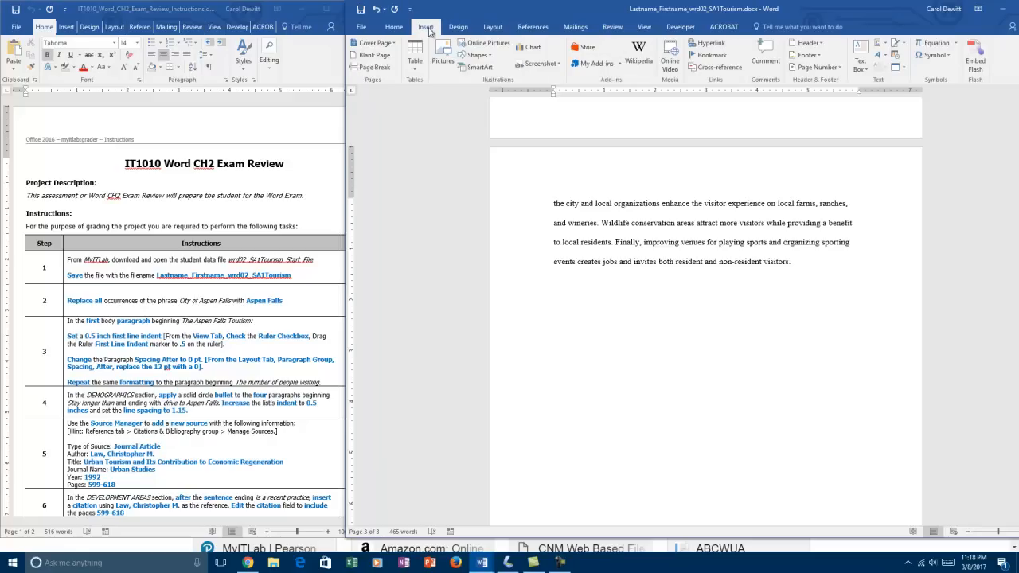
pyautogui.click(372, 67)
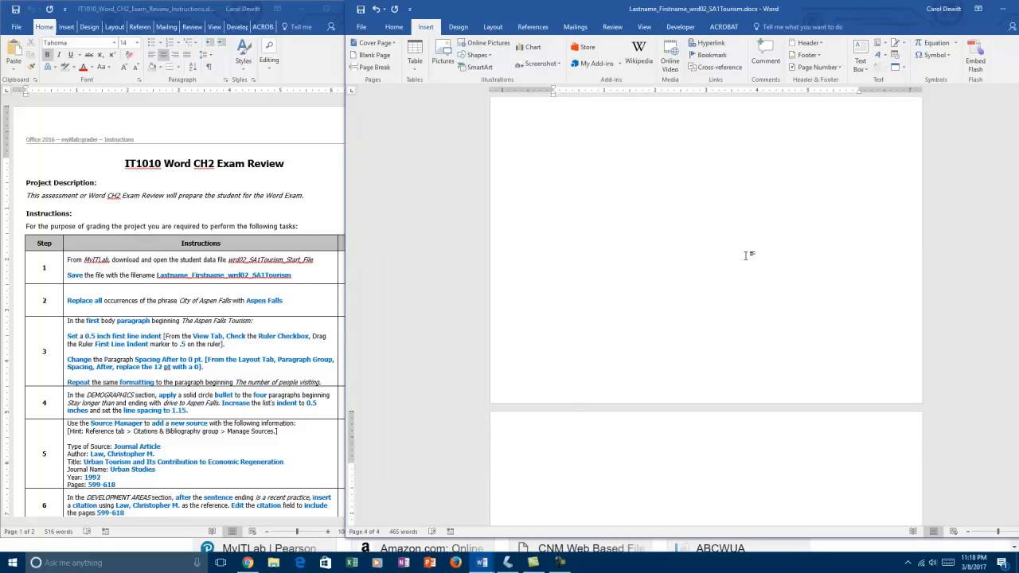
# - Insert a bibliography without a built-in heading on the new last page, using the Insert Bibliography option
pyautogui.click(533, 27)
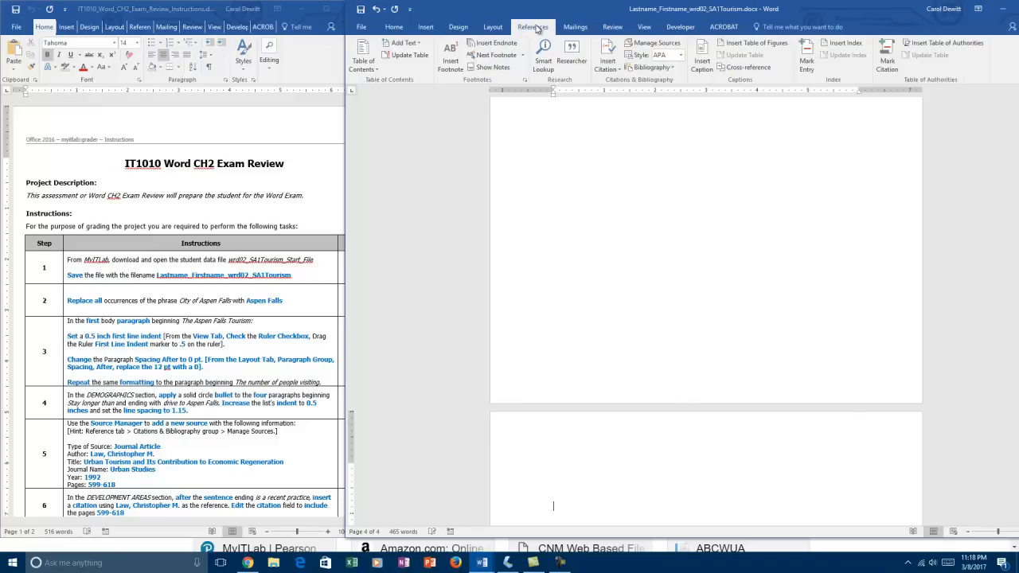
pyautogui.click(674, 70)
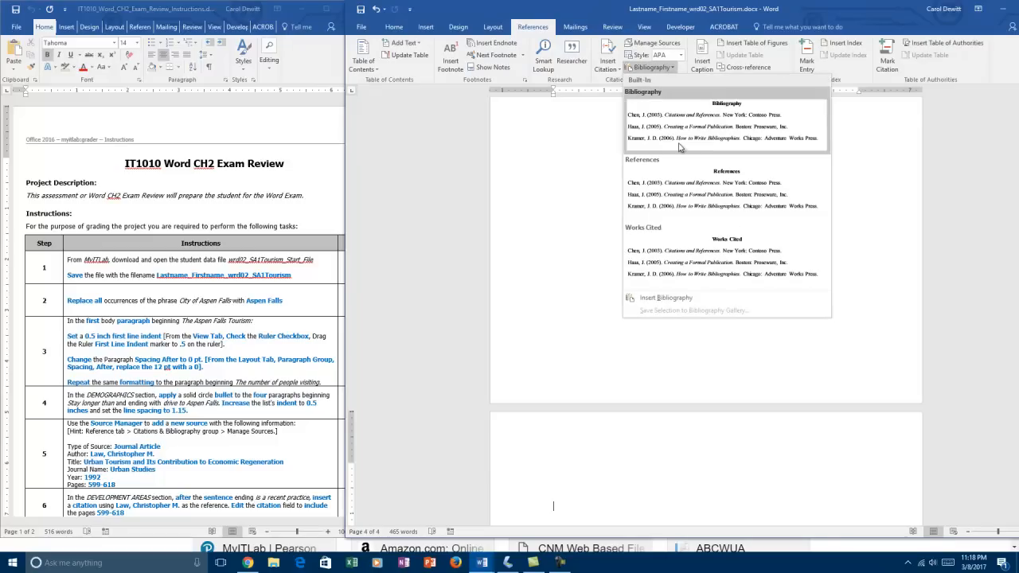
pyautogui.click(658, 299)
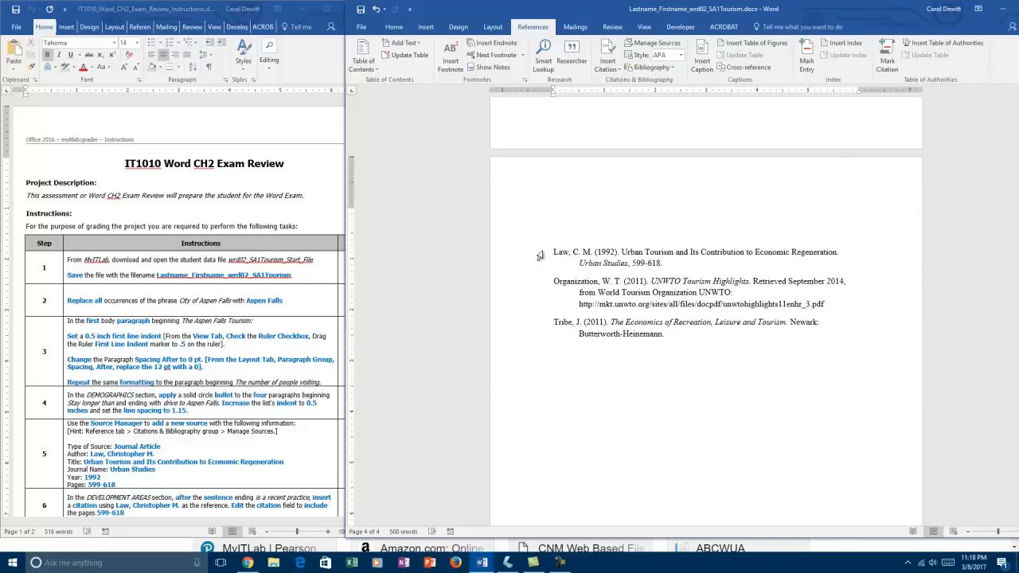
# - Set the line spacing of all the bibliography entries on the last page to 2.0
pyautogui.moveTo(553, 250); pyautogui.dragTo(678, 333)
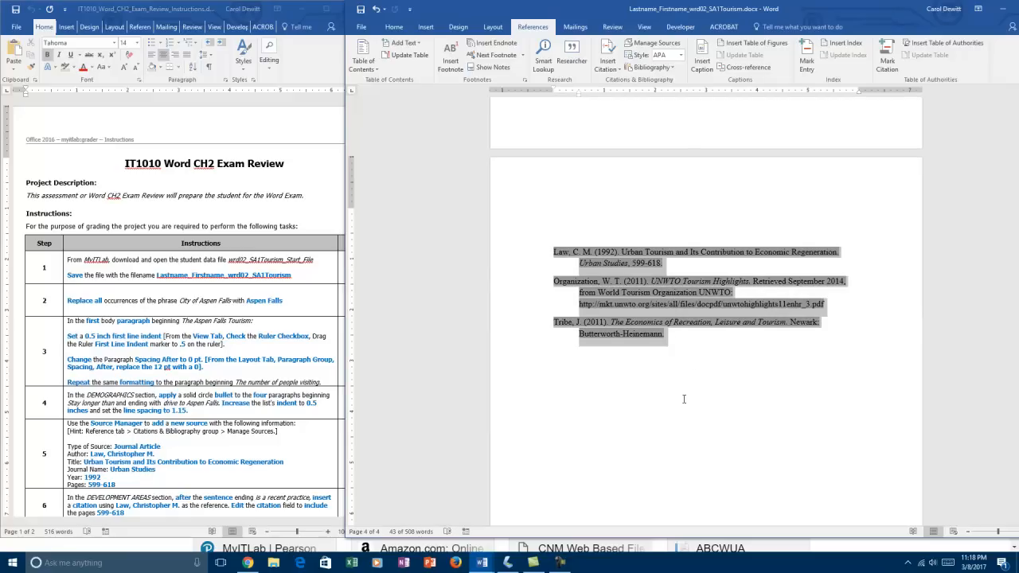
pyautogui.click(394, 27)
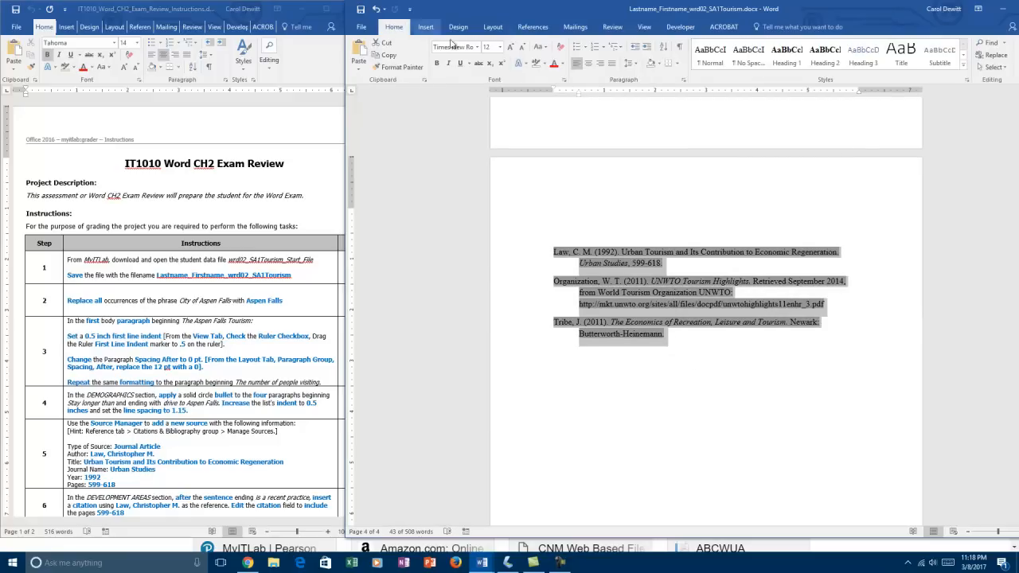
pyautogui.click(634, 64)
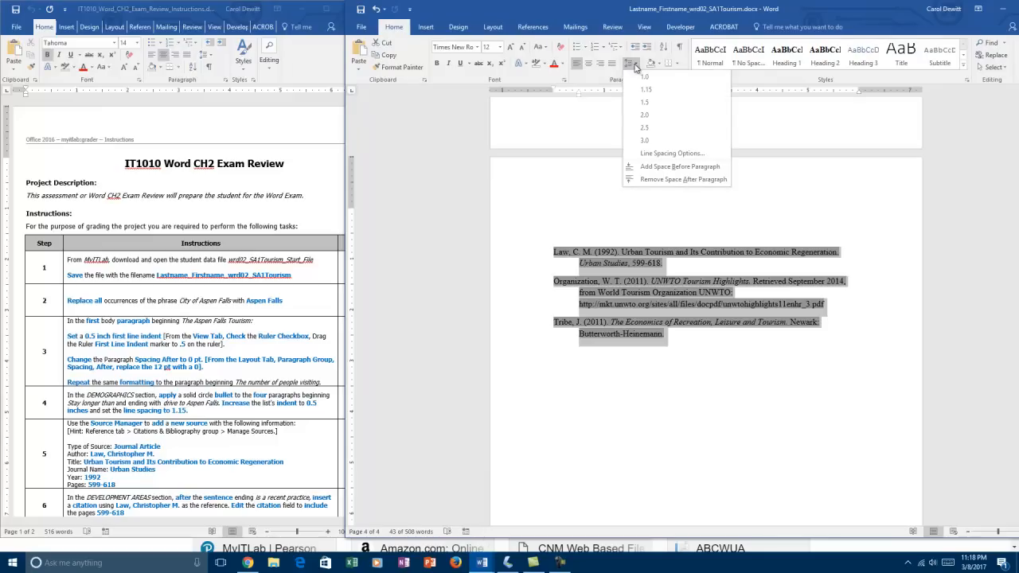
pyautogui.click(644, 115)
# - Add the heading "References" on the blank line above the bibliography, make it bold and center it
pyautogui.click(612, 219)
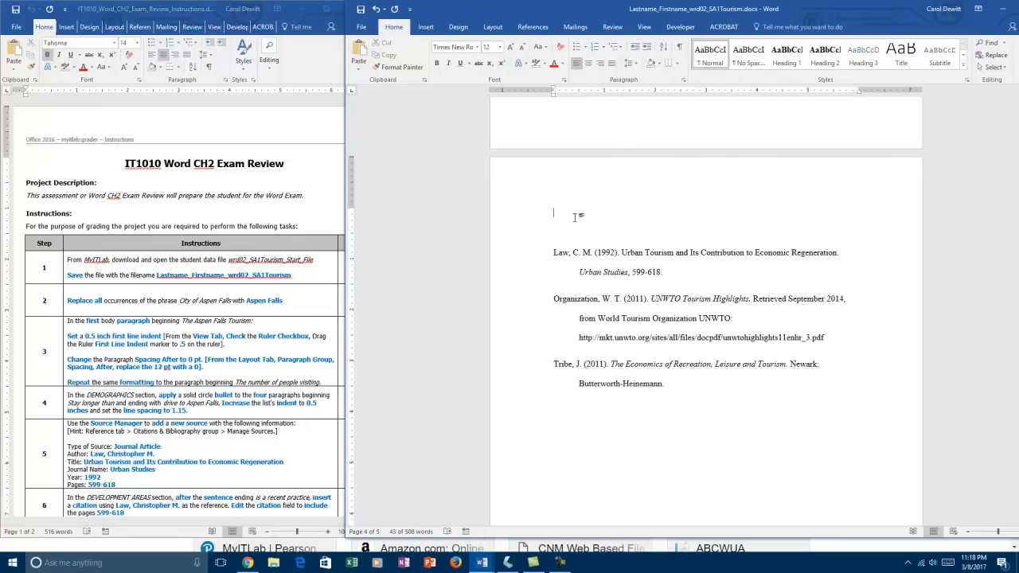
pyautogui.write('References')
pyautogui.doubleClick(572, 213)
pyautogui.click(577, 194)
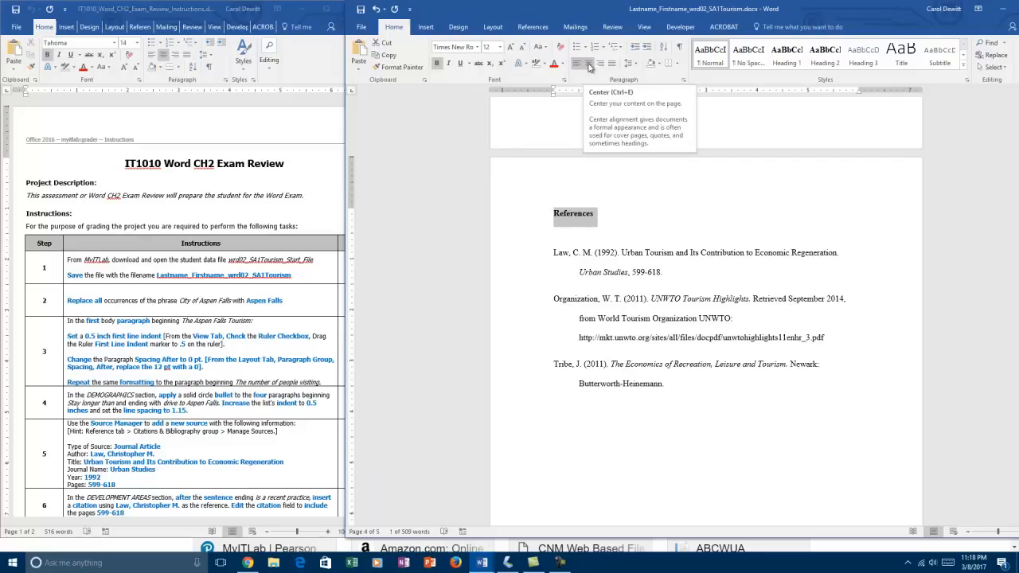
pyautogui.click(589, 67)
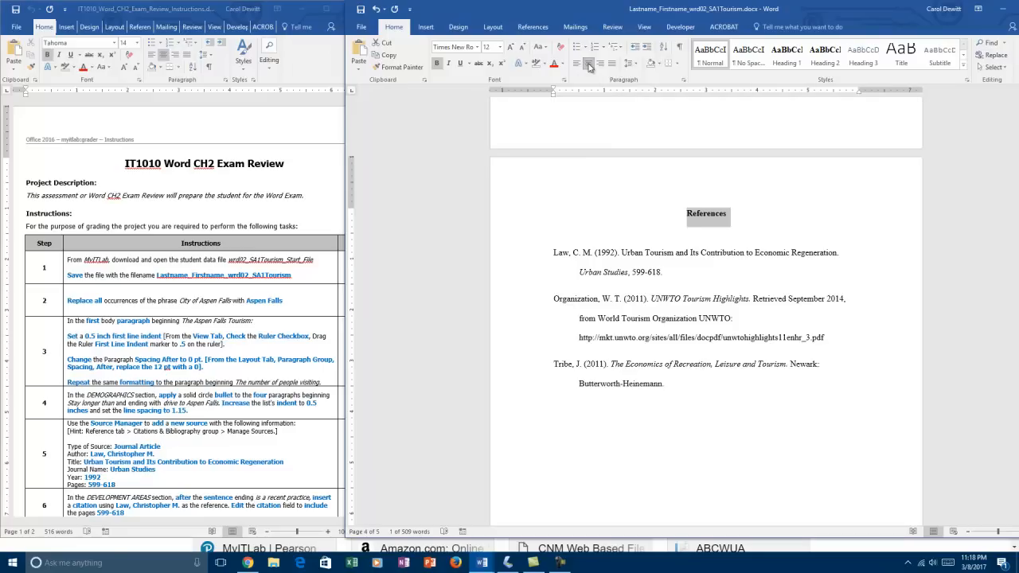
pyautogui.click(671, 185)
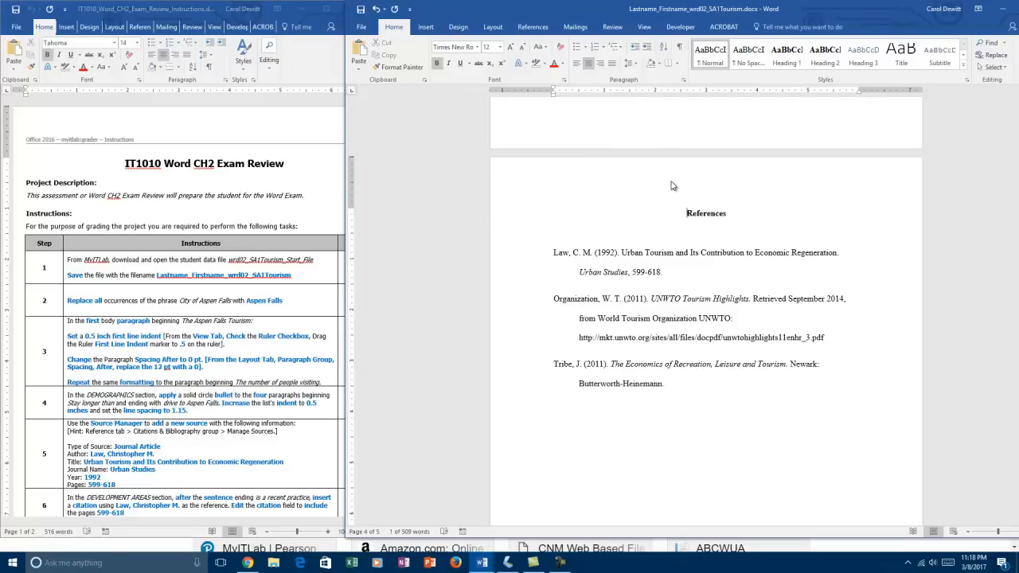
# - Insert a Plain Number 3 page number in the header and turn on Different First Page
pyautogui.doubleClick(672, 184)
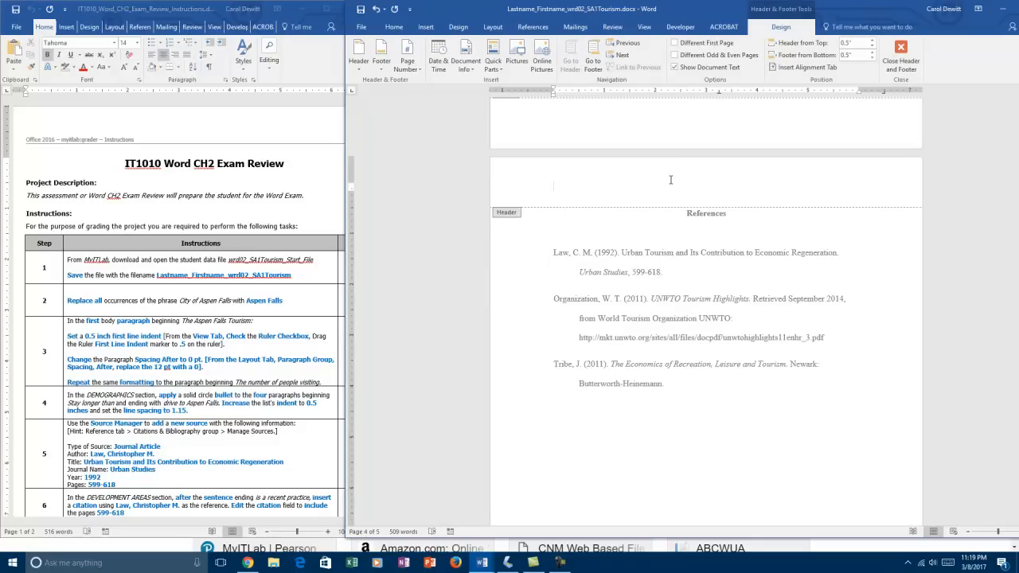
pyautogui.click(418, 64)
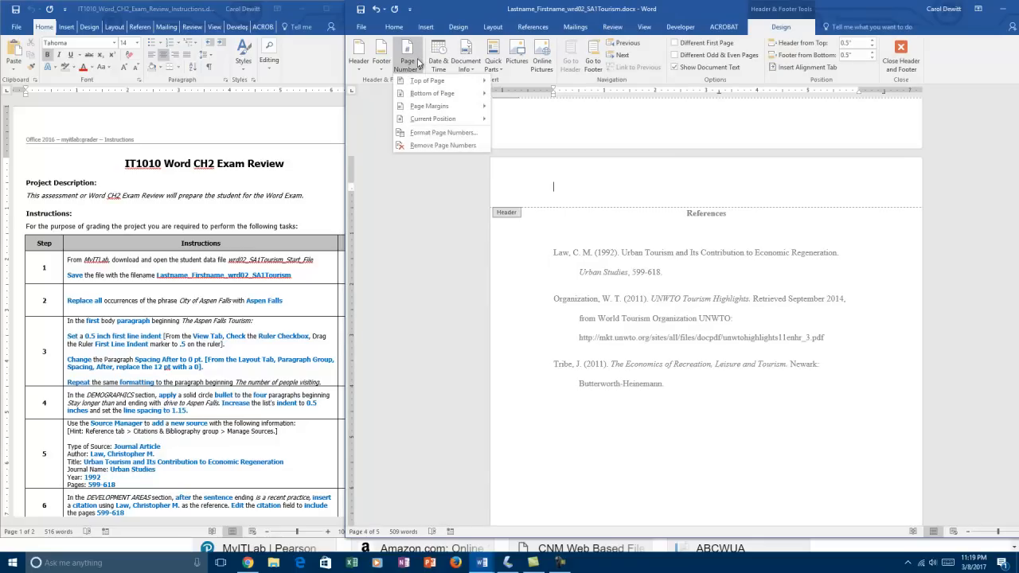
pyautogui.moveTo(430, 80)
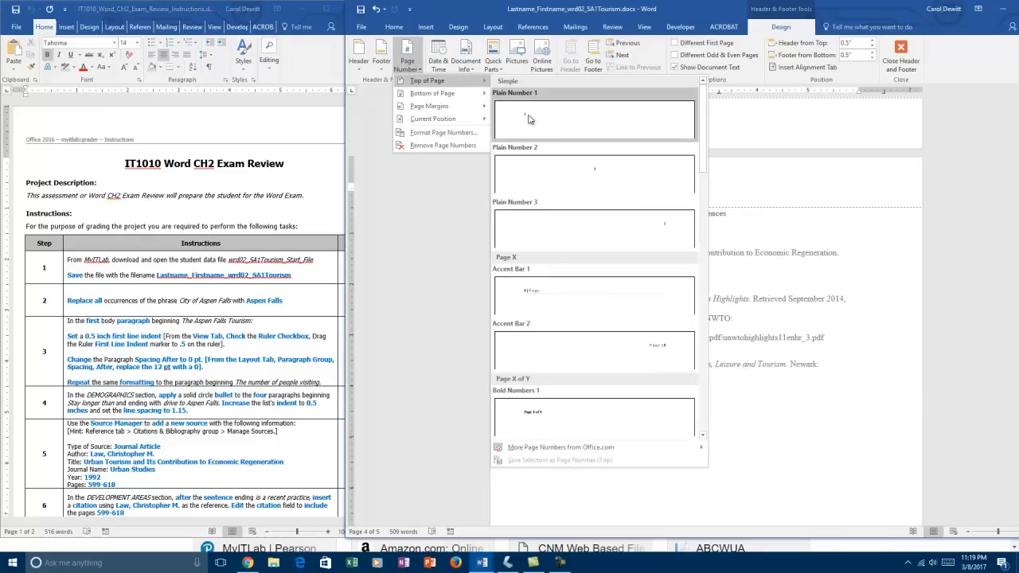
pyautogui.click(556, 234)
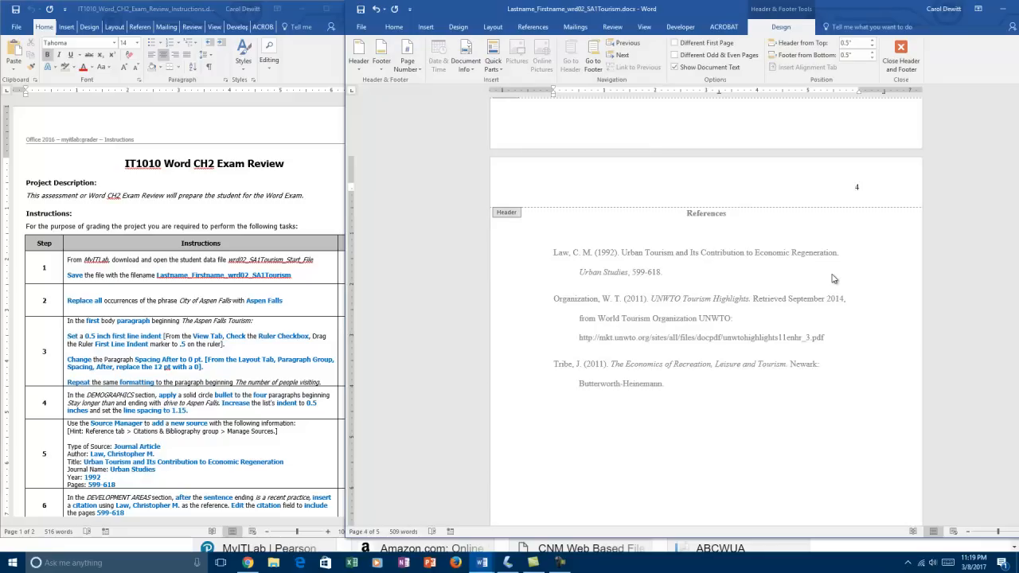
pyautogui.click(673, 43)
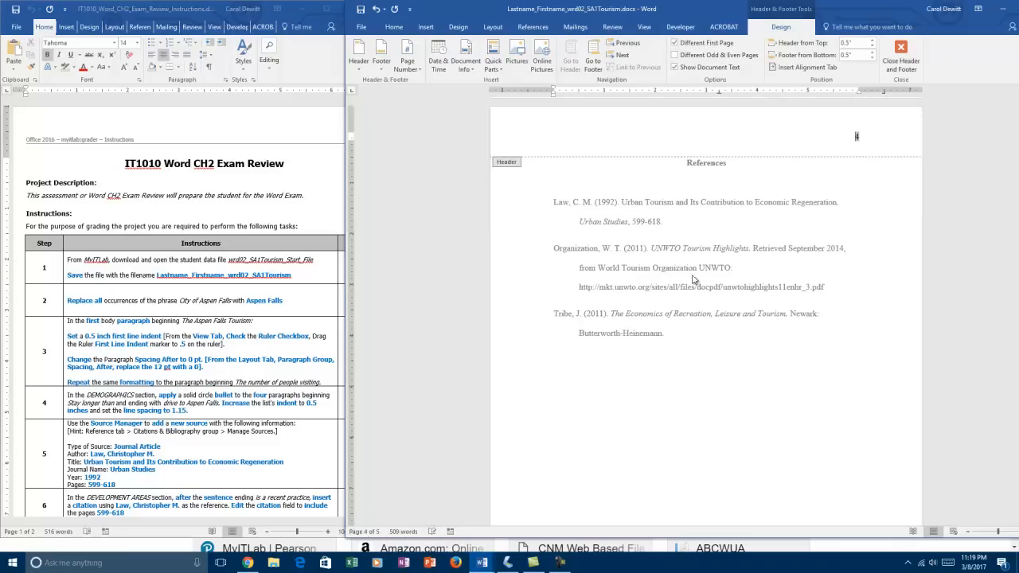
pyautogui.doubleClick(704, 222)
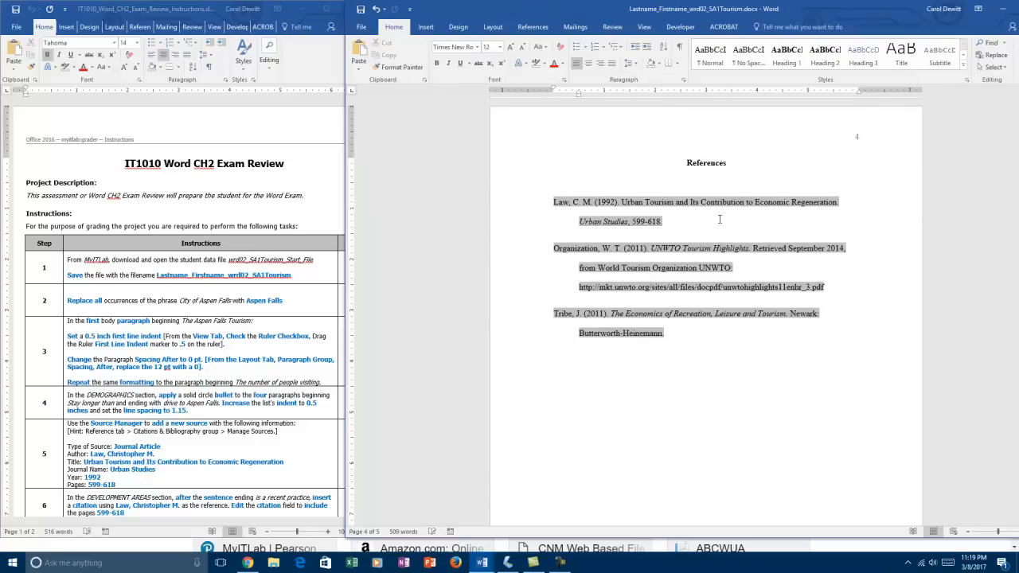
# - Insert the File Name document info field in the footer of page 2
pyautogui.scroll(12, 719, 219)
pyautogui.scroll(15, 718, 221)
pyautogui.scroll(6, 718, 221)
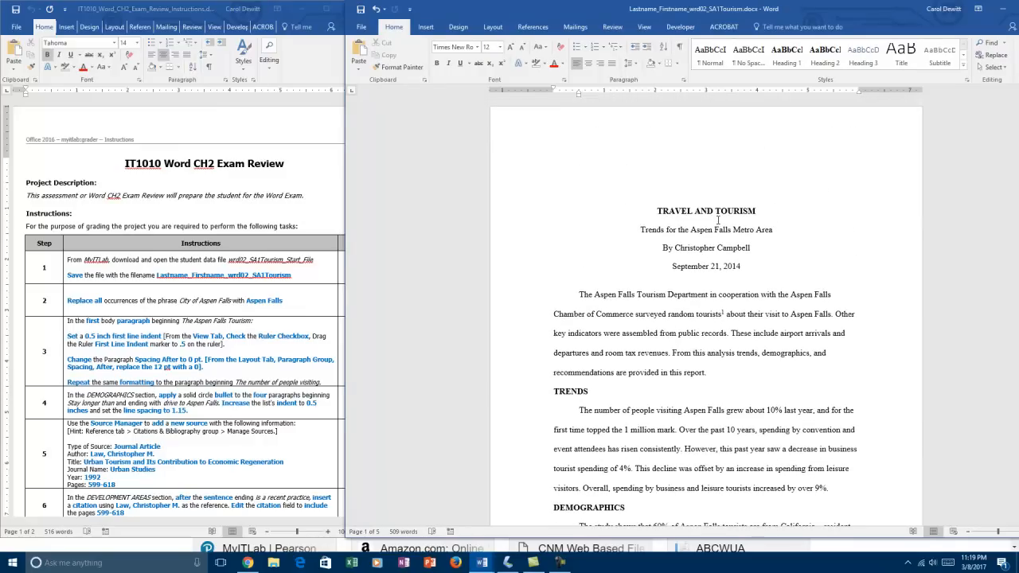
pyautogui.scroll(-15, 718, 220)
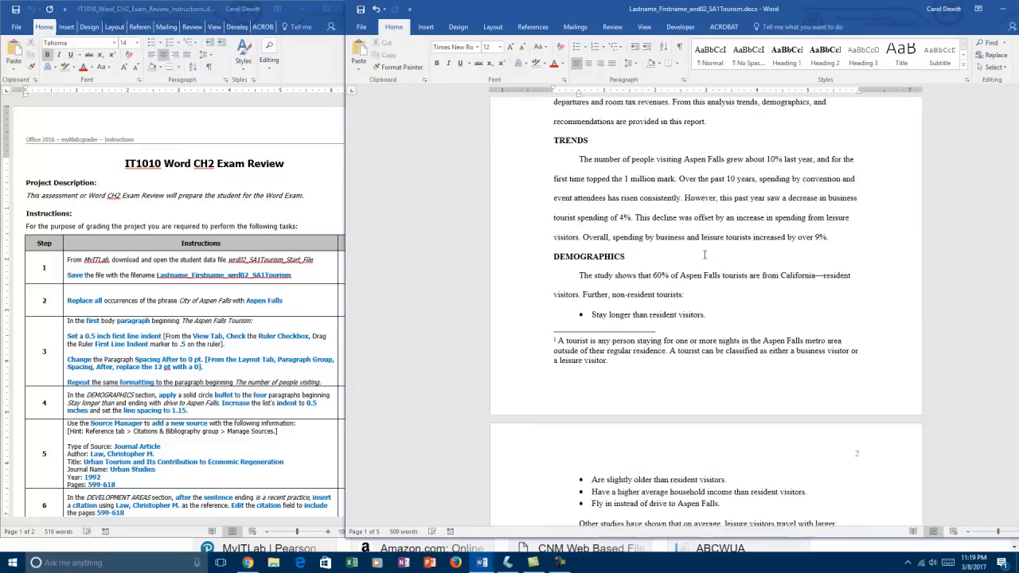
pyautogui.scroll(-5, 707, 251)
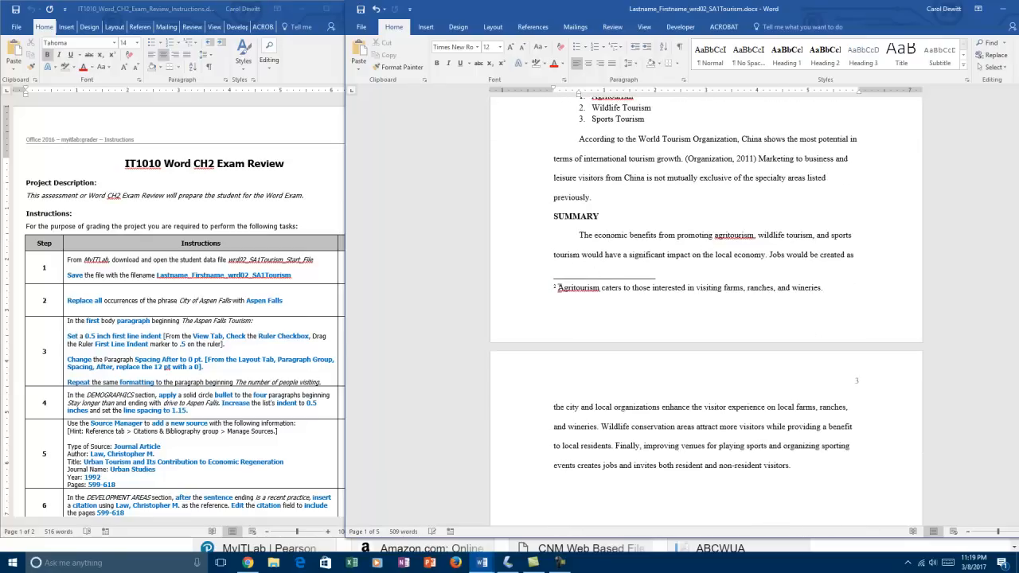
pyautogui.doubleClick(590, 315)
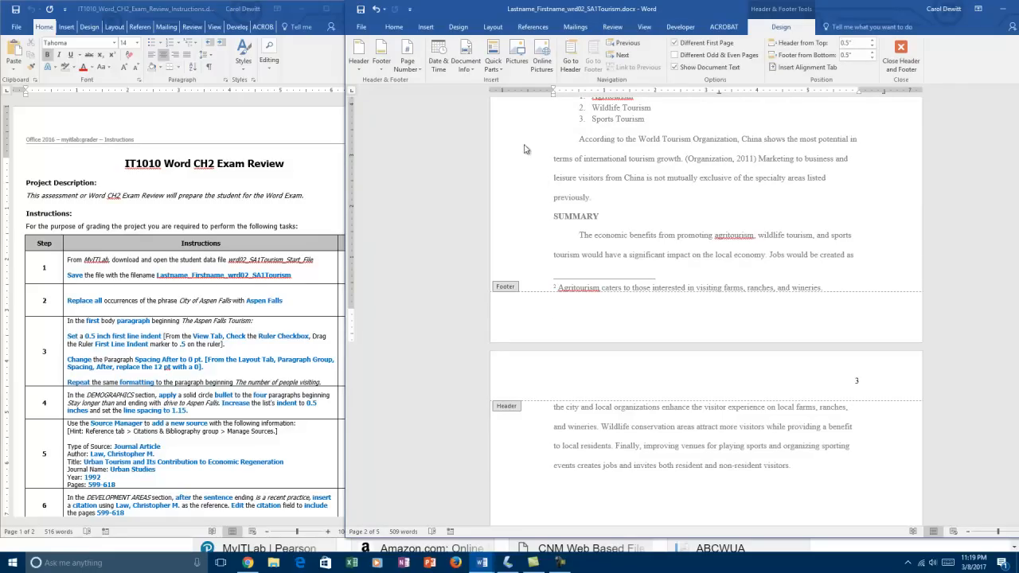
pyautogui.click(468, 69)
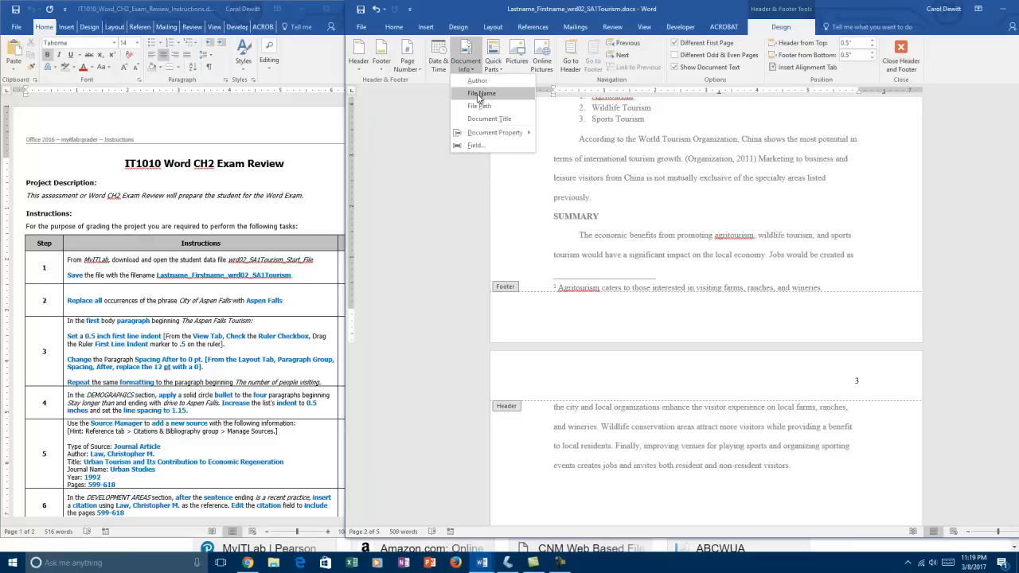
pyautogui.click(481, 94)
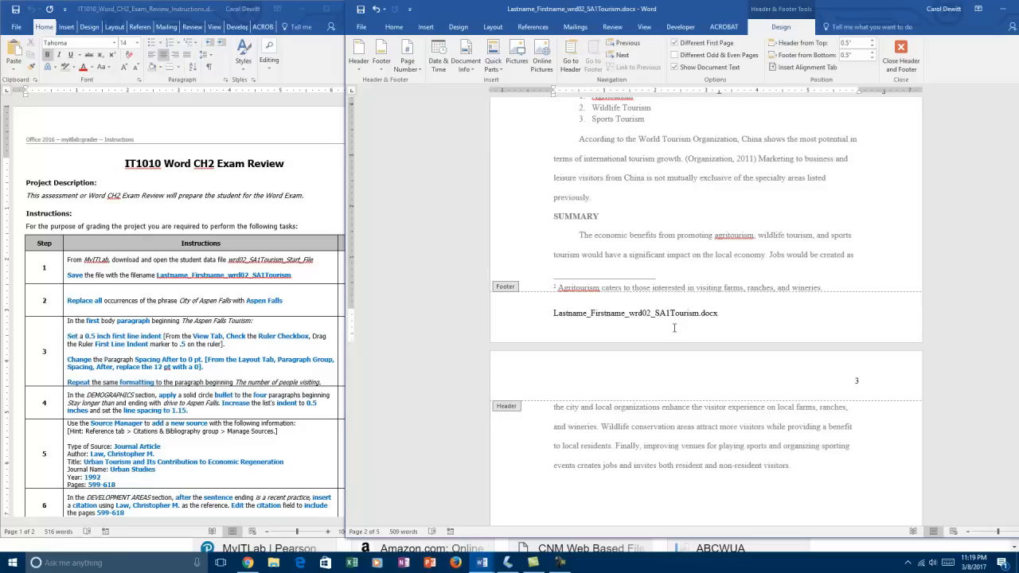
# - Add "(DRAFT)" after the file name in the footer, right-align the footer text and return to the body
pyautogui.write('(DRAFT)')
pyautogui.hotkey('ctrl', 'r')
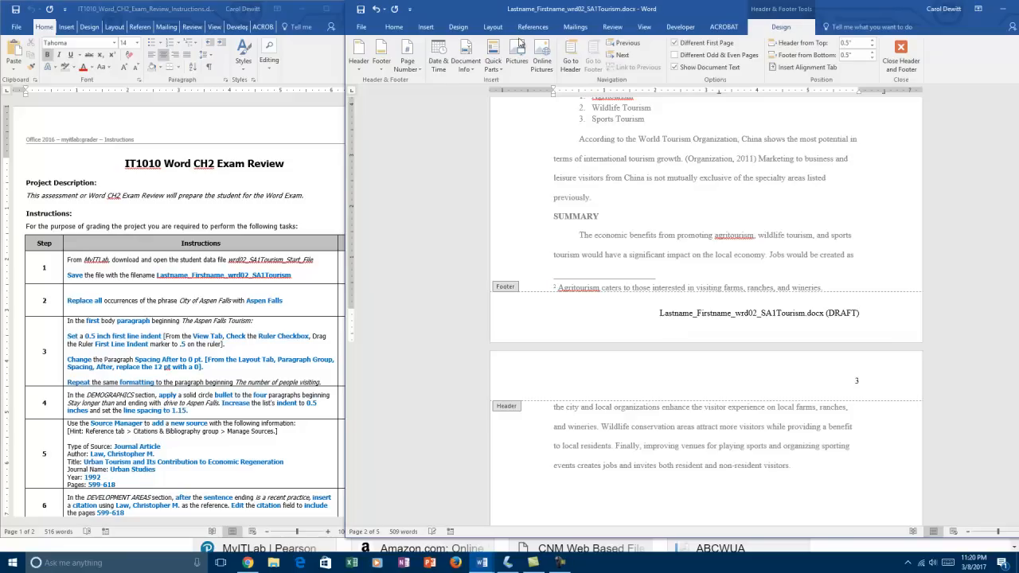
pyautogui.click(394, 27)
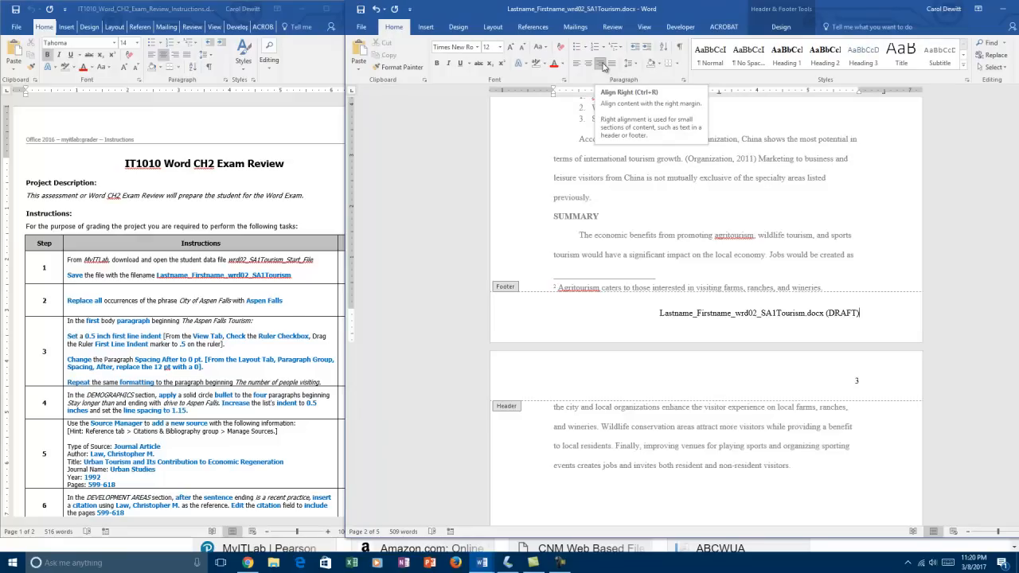
pyautogui.doubleClick(689, 214)
# - Return to the beginning of the report and maximize its window to review the finished pages
pyautogui.scroll(3, 689, 213)
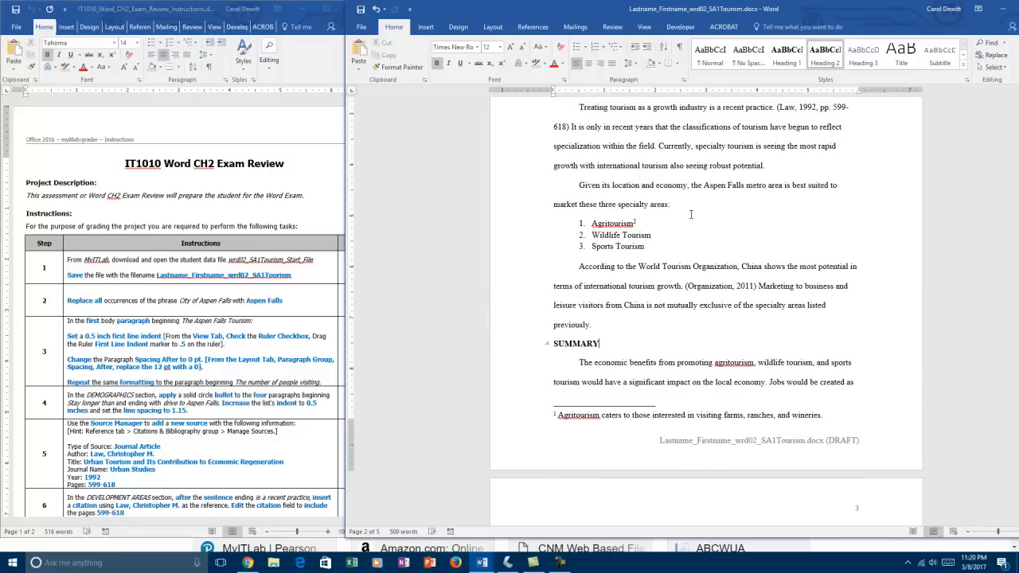
pyautogui.hotkey('ctrl', 'Home')
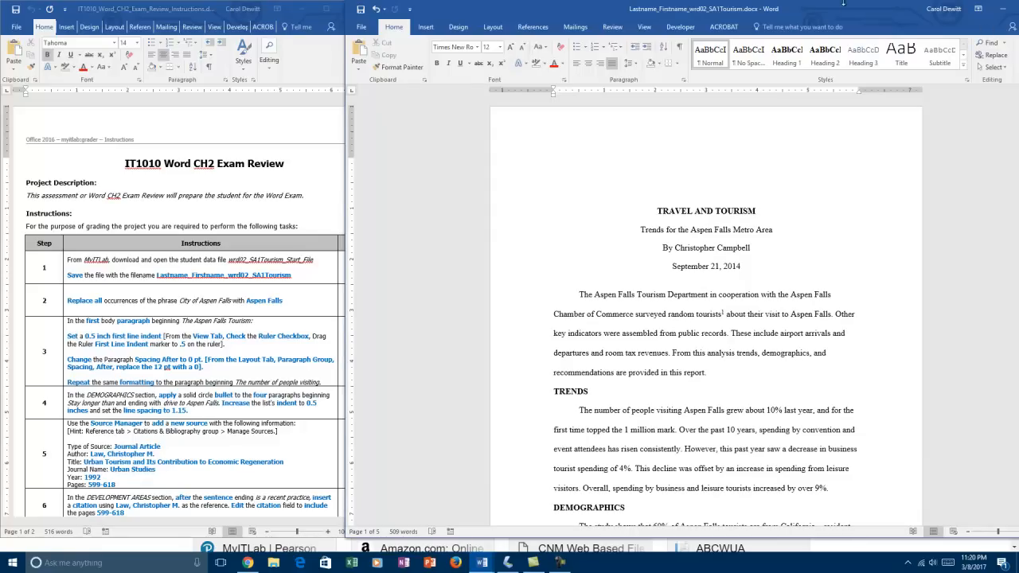
pyautogui.doubleClick(845, 14)
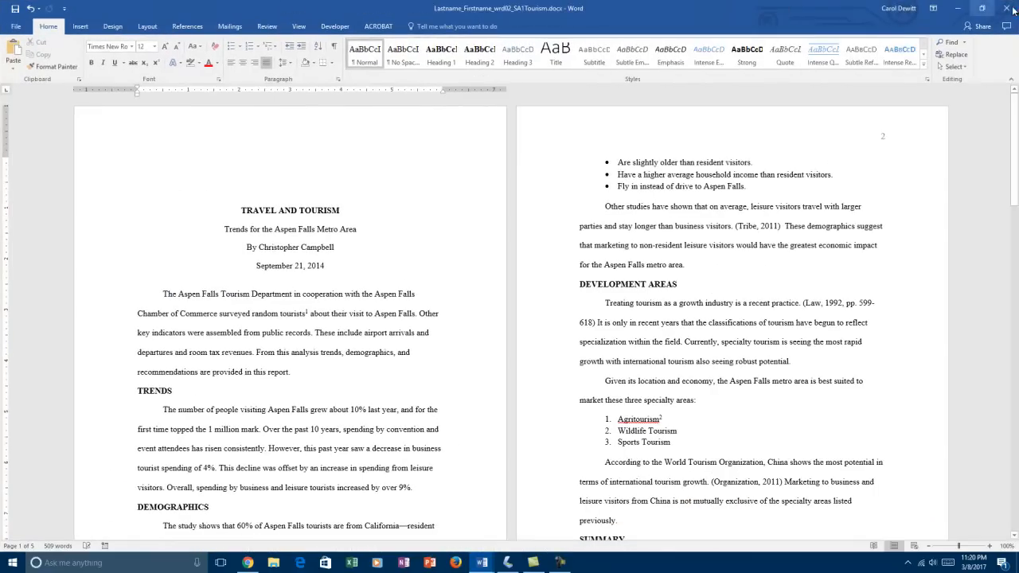